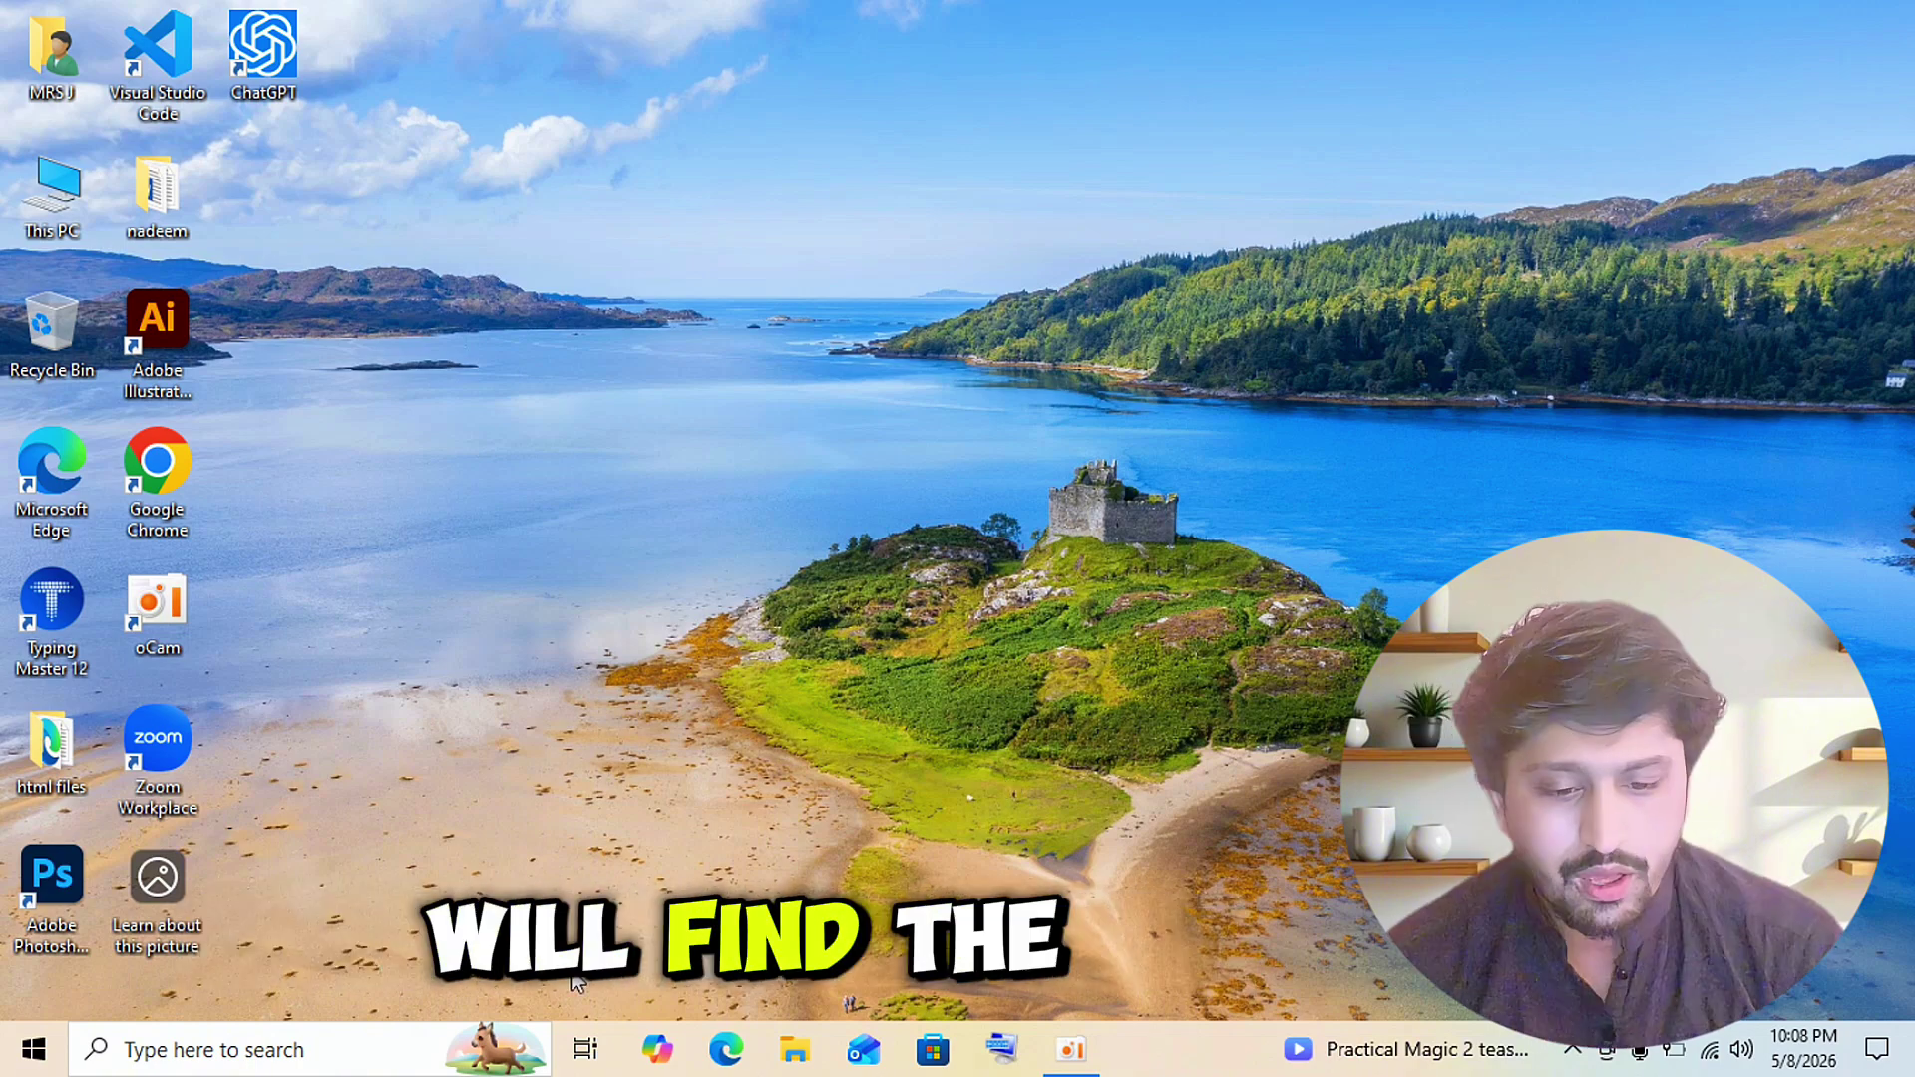
- Open Google Chrome and search Google for "pak urdu installer for windows 10 64 bit"
{"action": "double_click", "coordinate": [182, 477]}
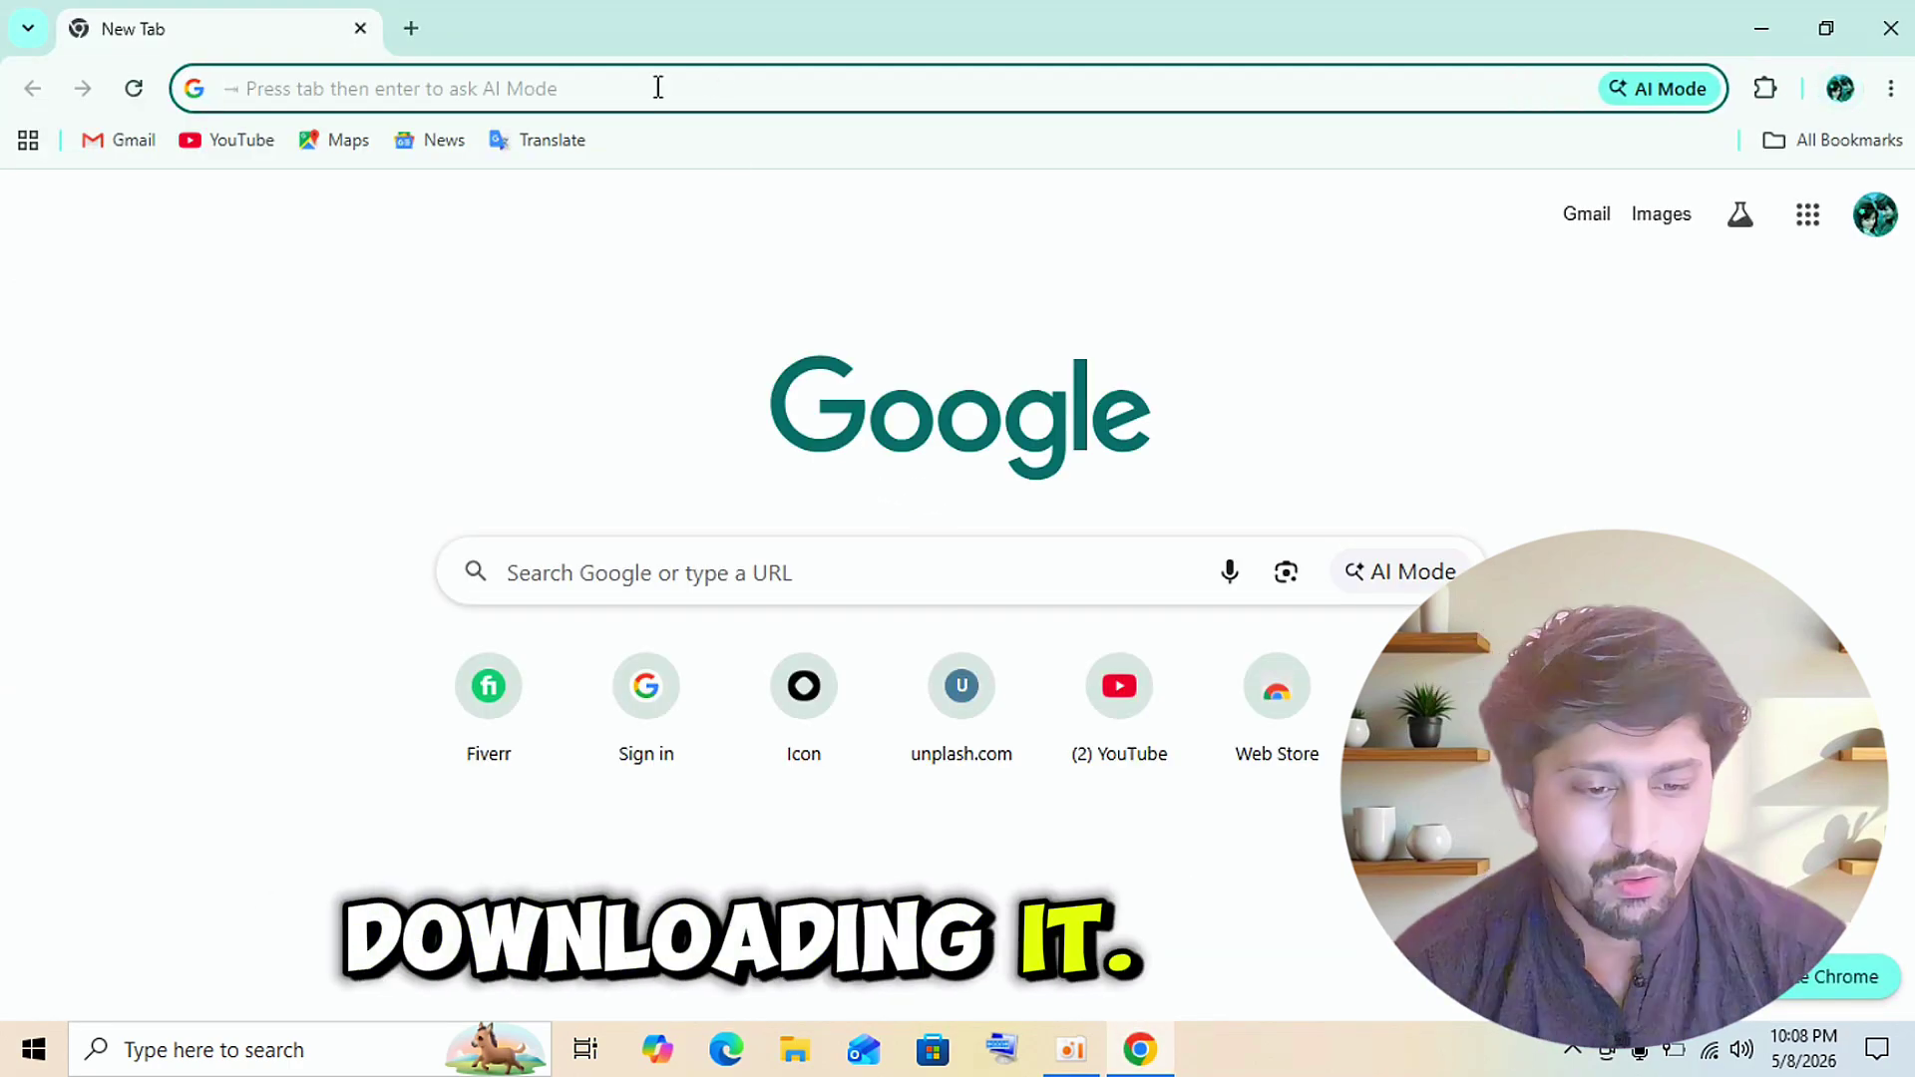
{"action": "left_click", "coordinate": [644, 90]}
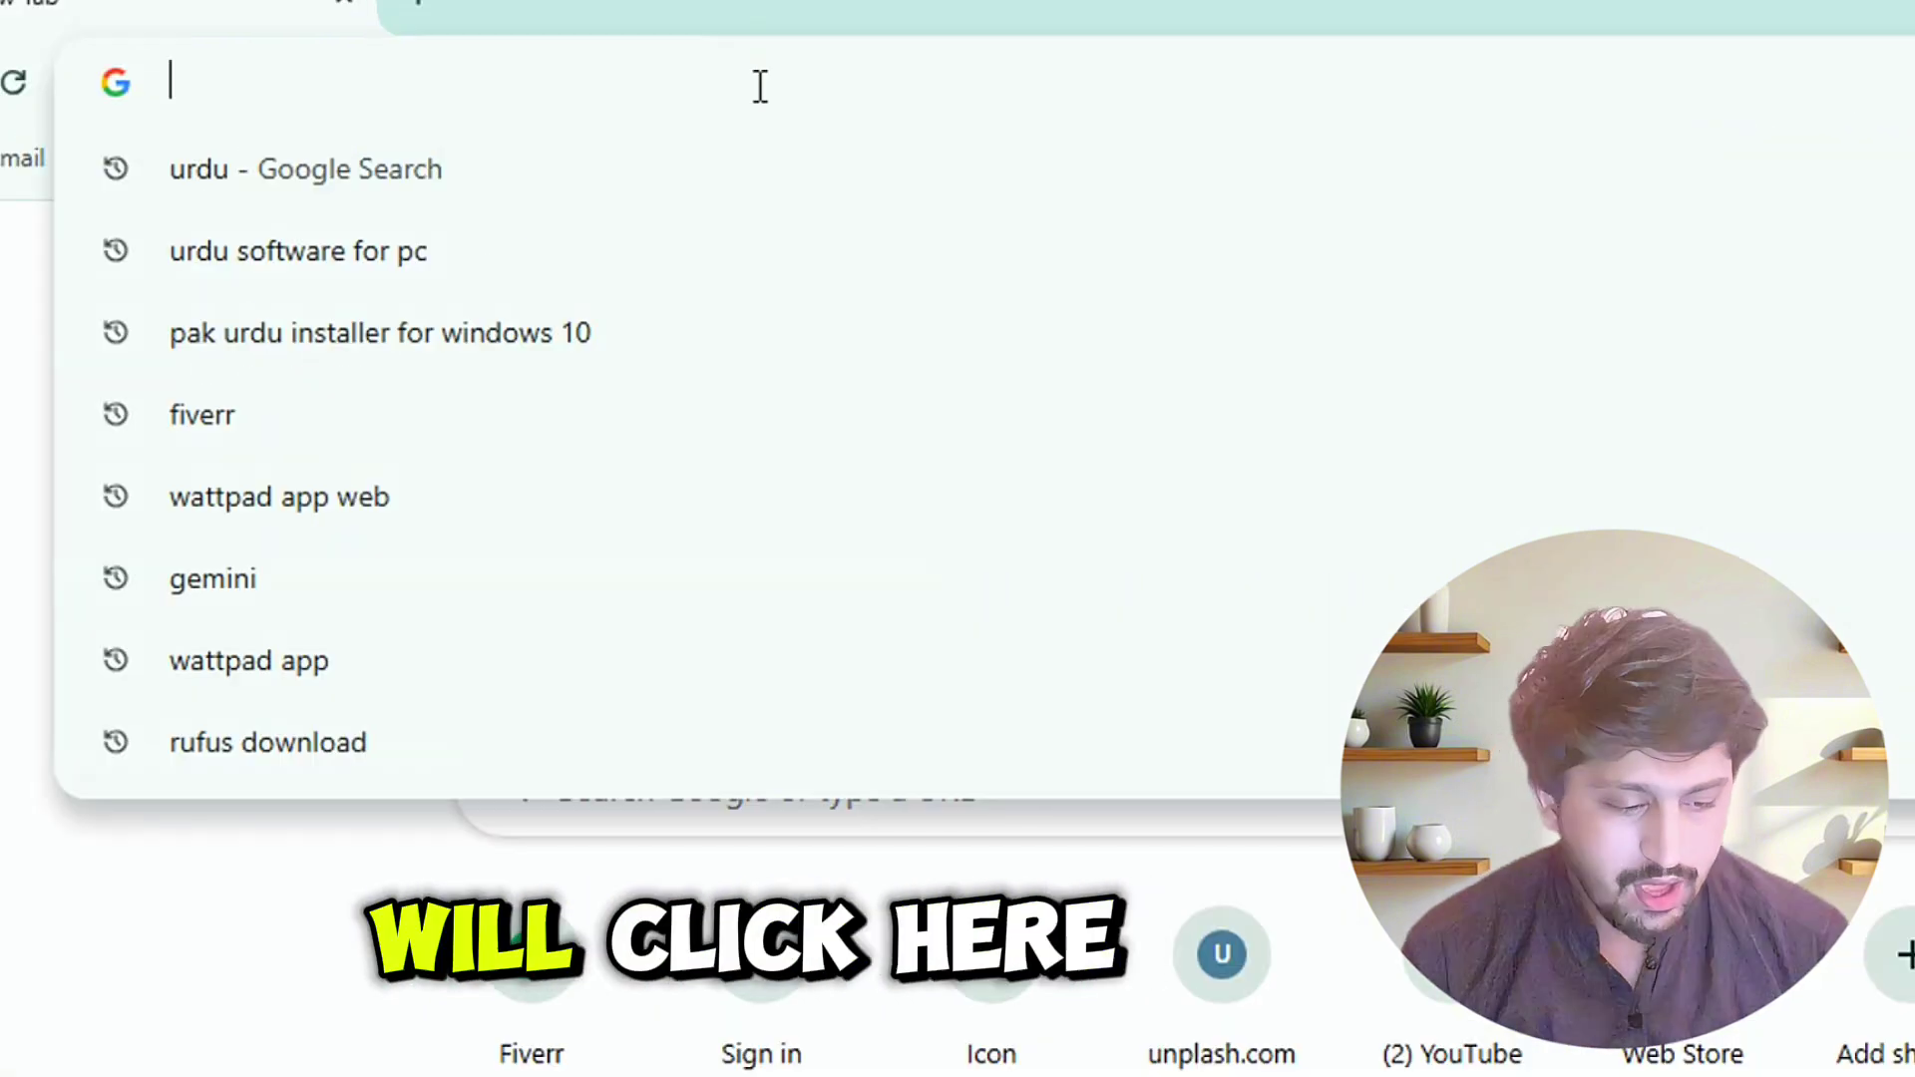
{"action": "type", "text": "pak urdu installer for windows 10"}
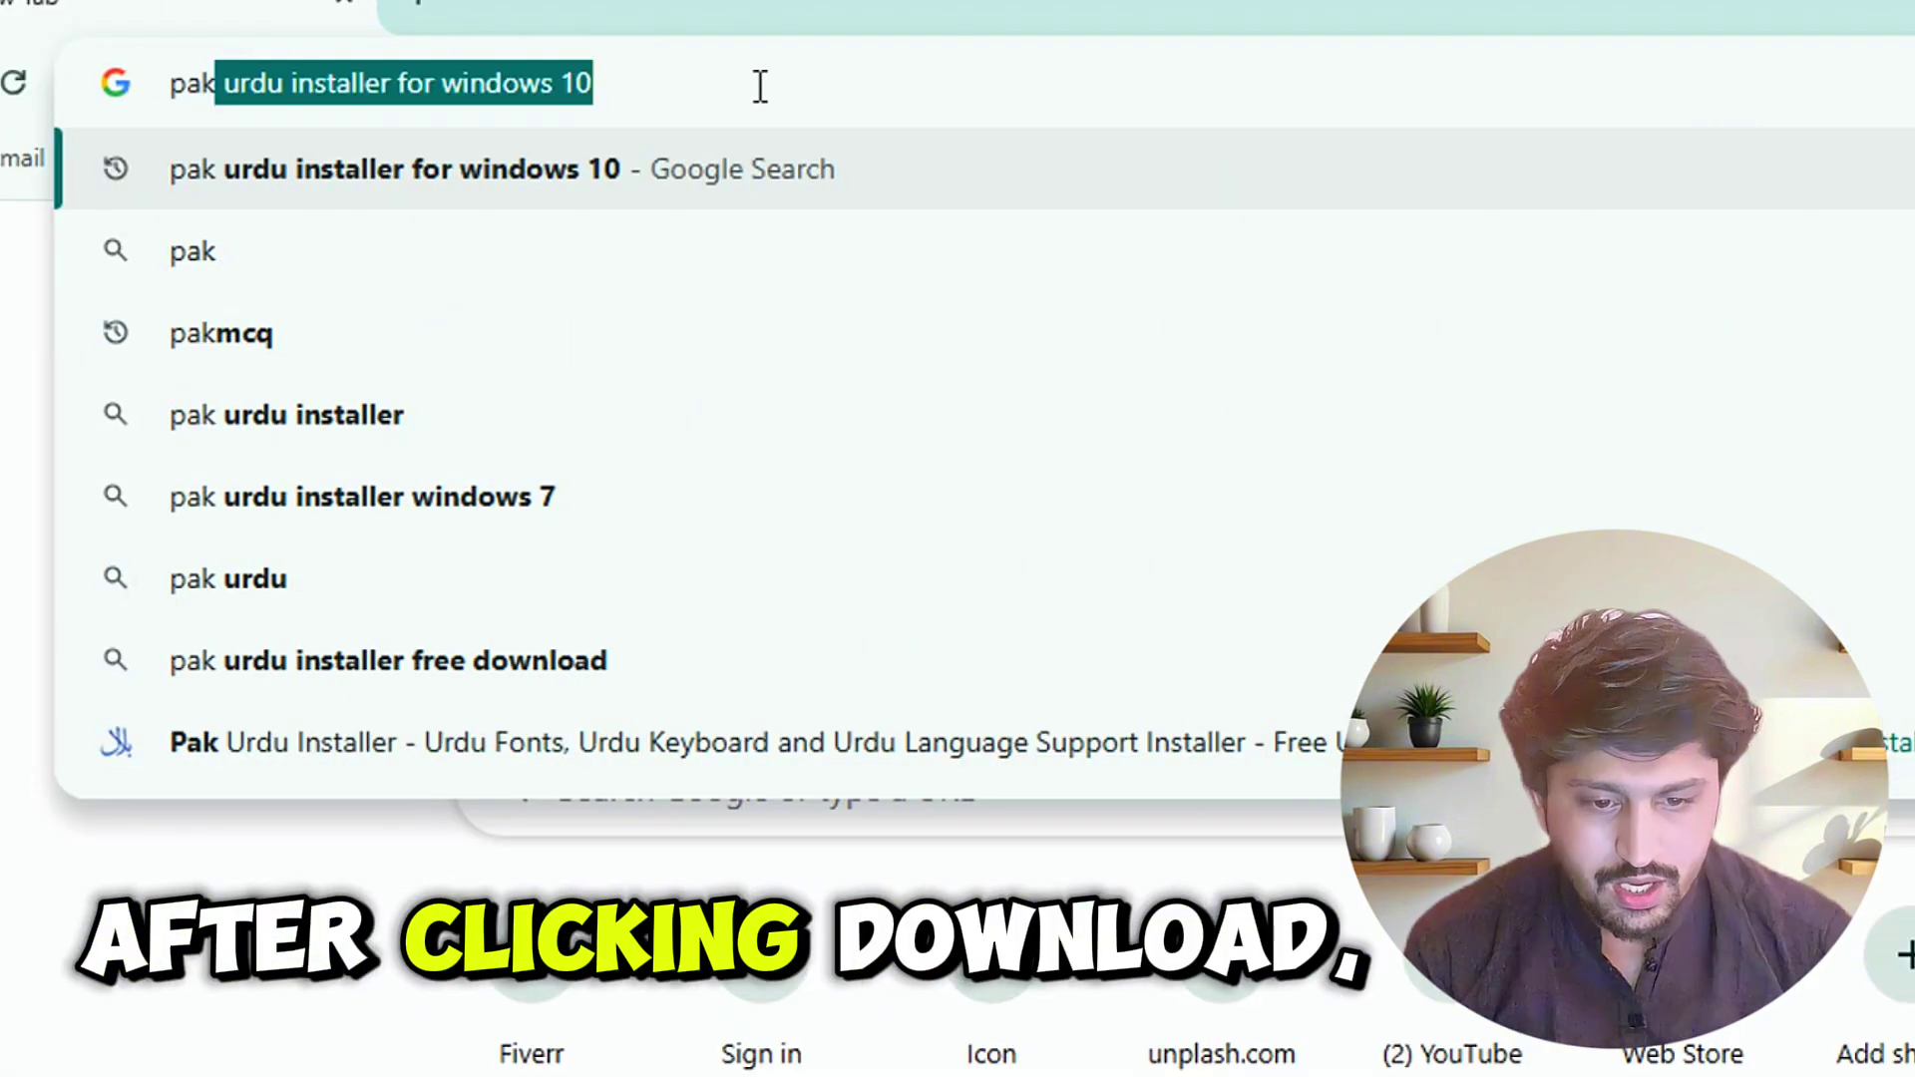
{"action": "key", "text": "Right"}
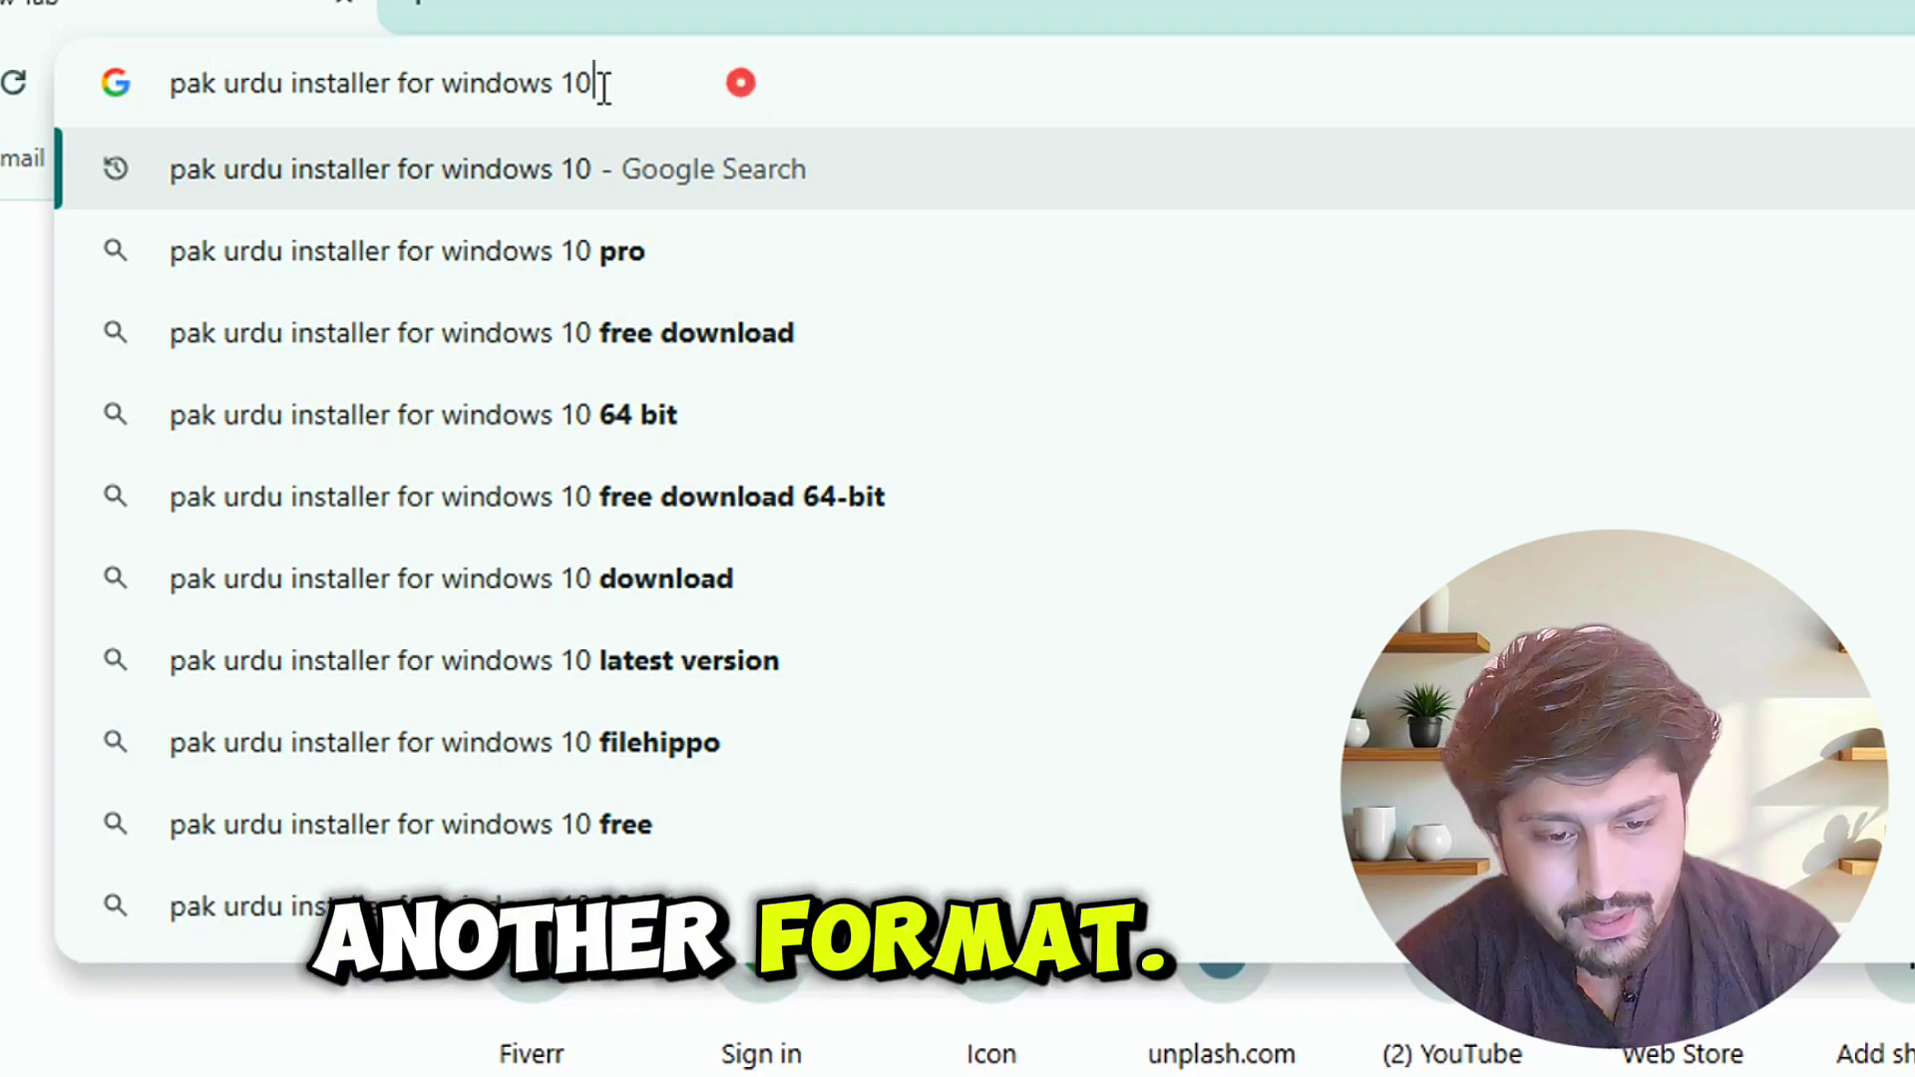
{"action": "triple_click", "coordinate": [738, 82]}
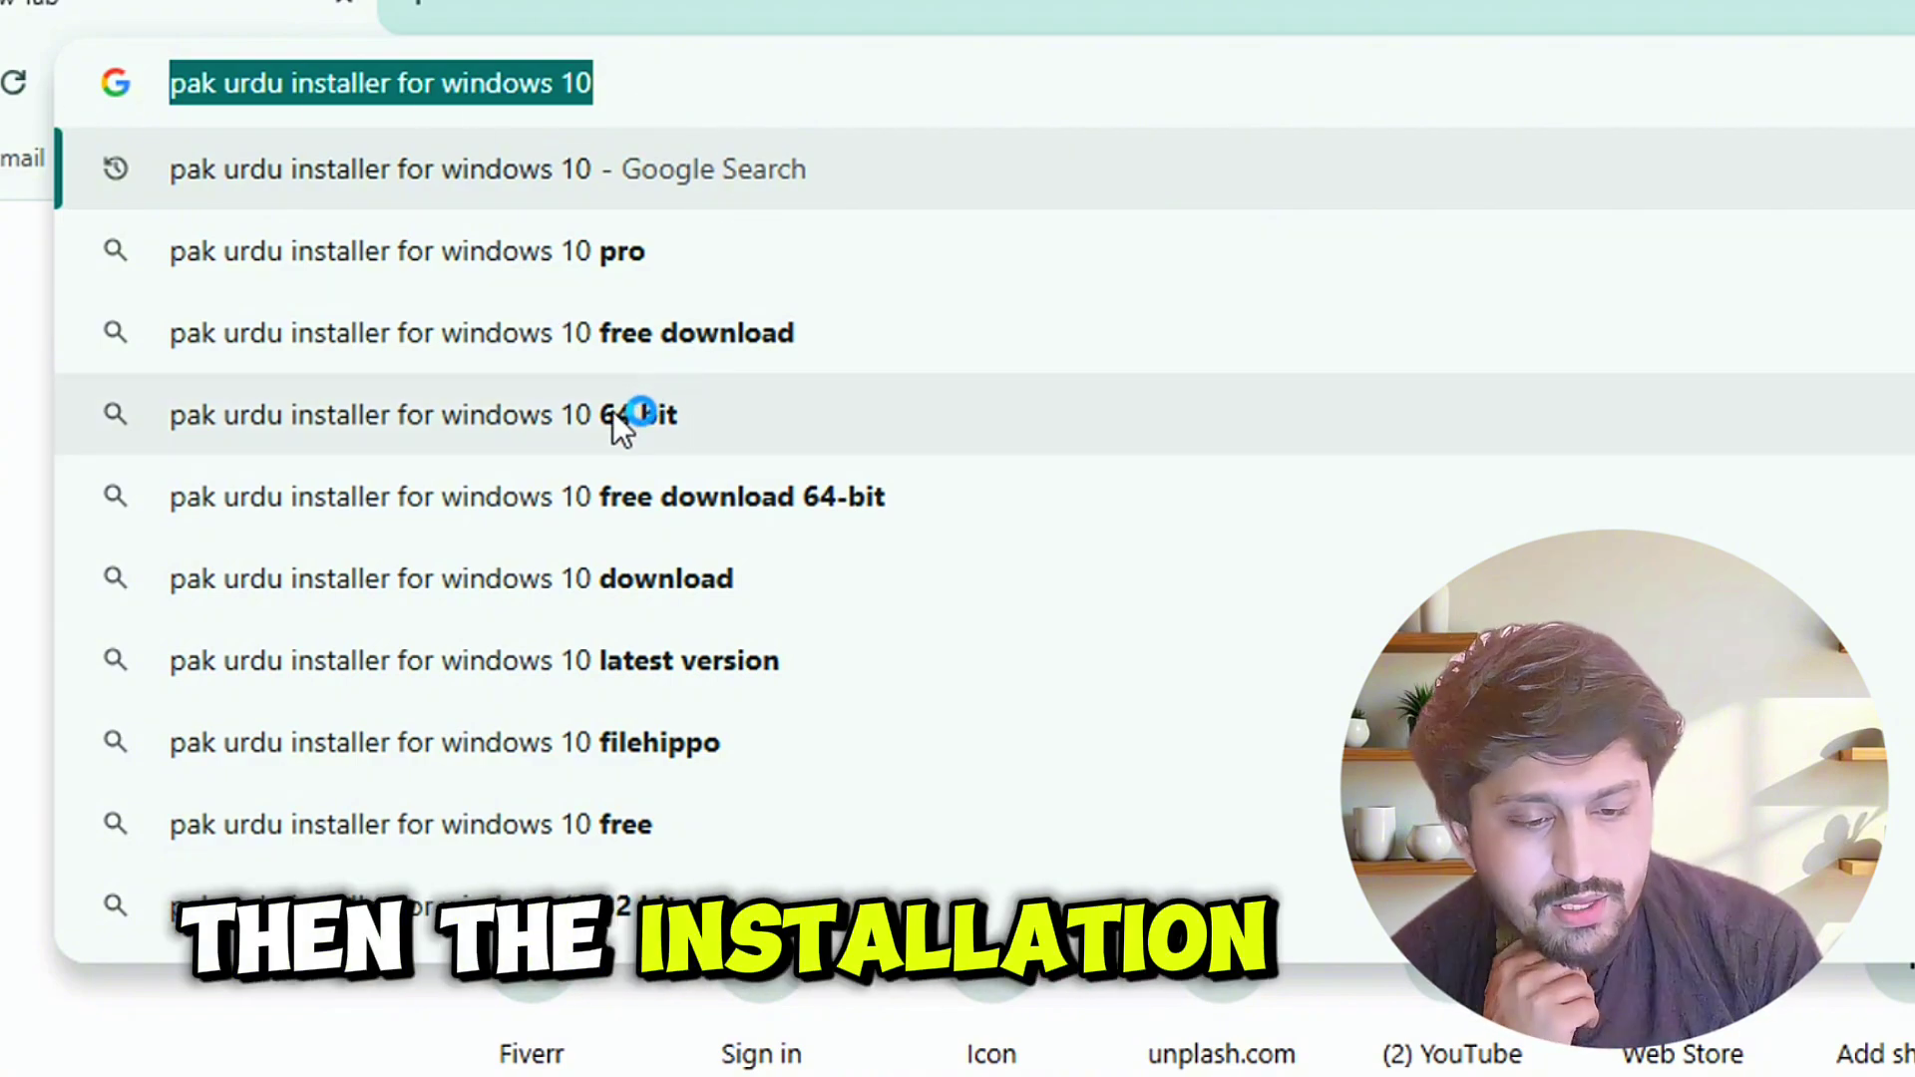
{"action": "left_click", "coordinate": [614, 413]}
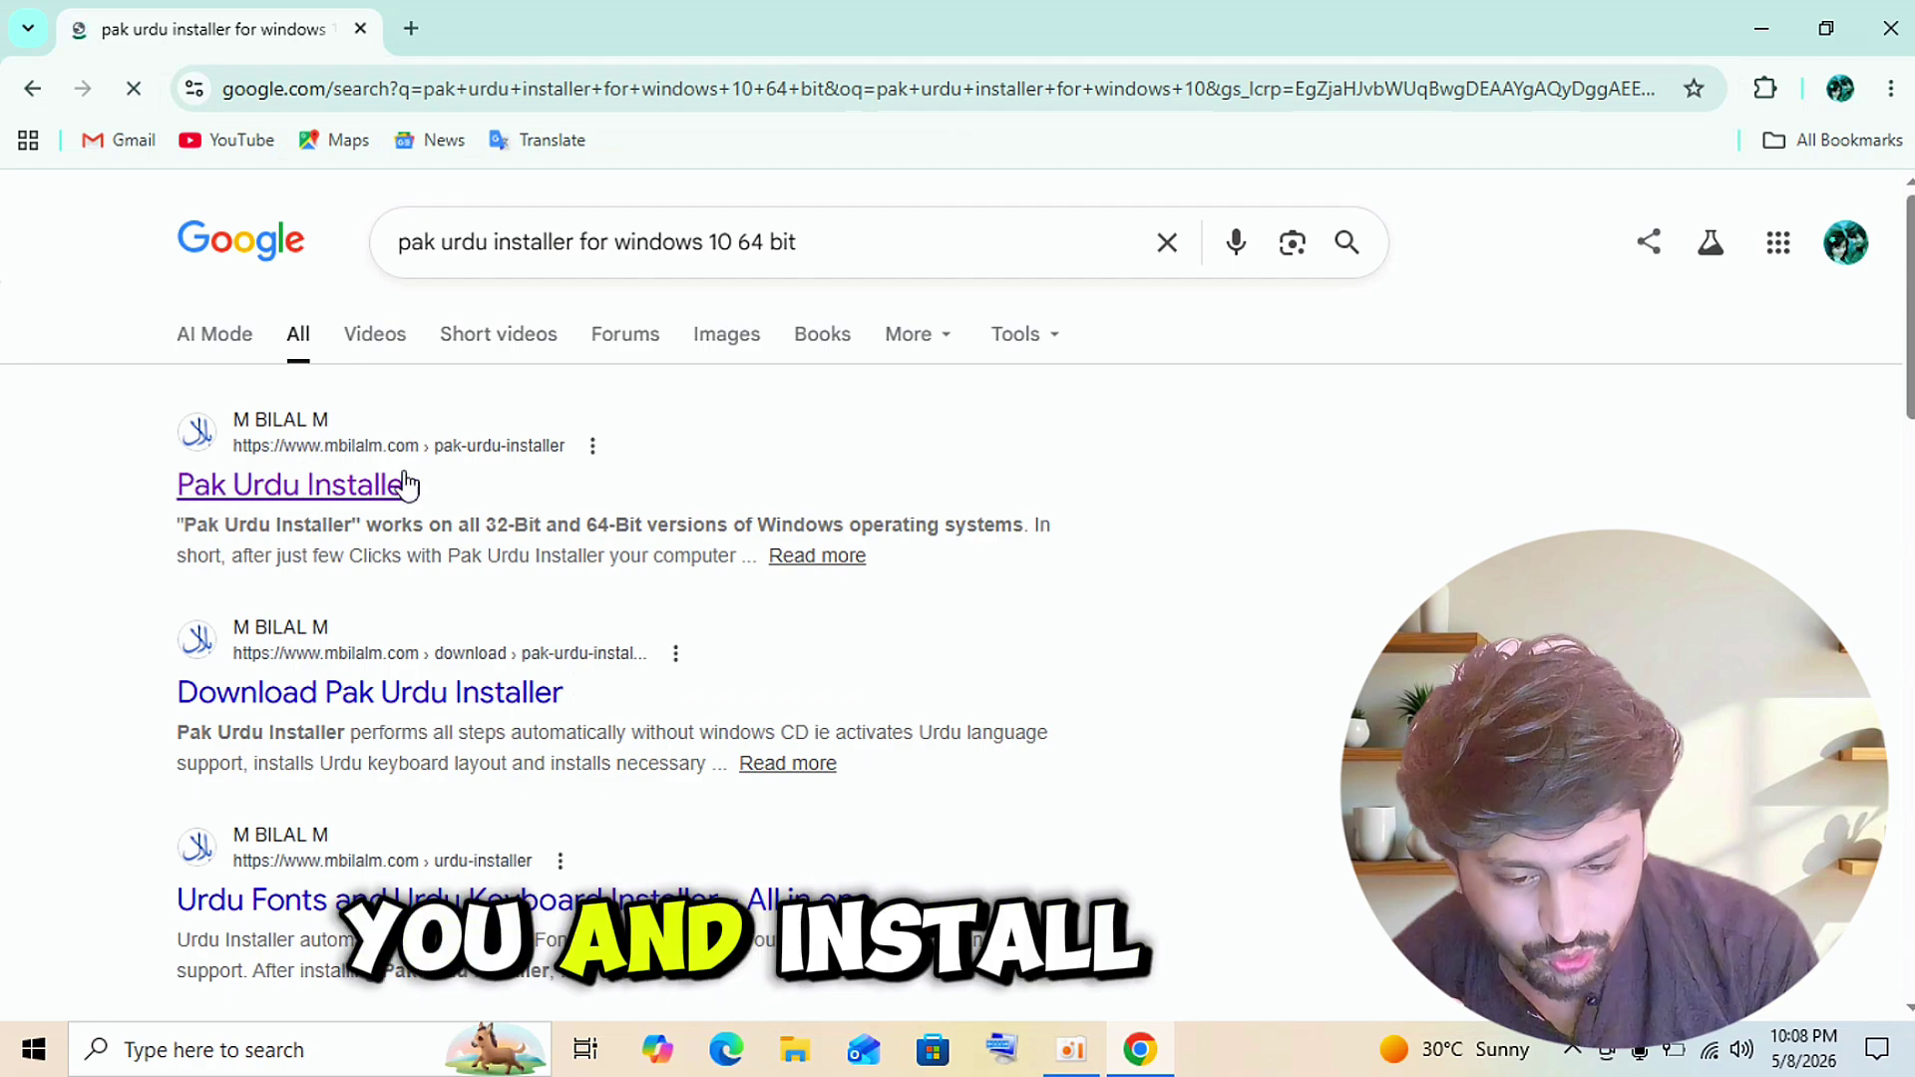
- Open the Pak Urdu Installer result on mbilalm.com and dismiss the full-page ad covering it
{"action": "left_click", "coordinate": [343, 487]}
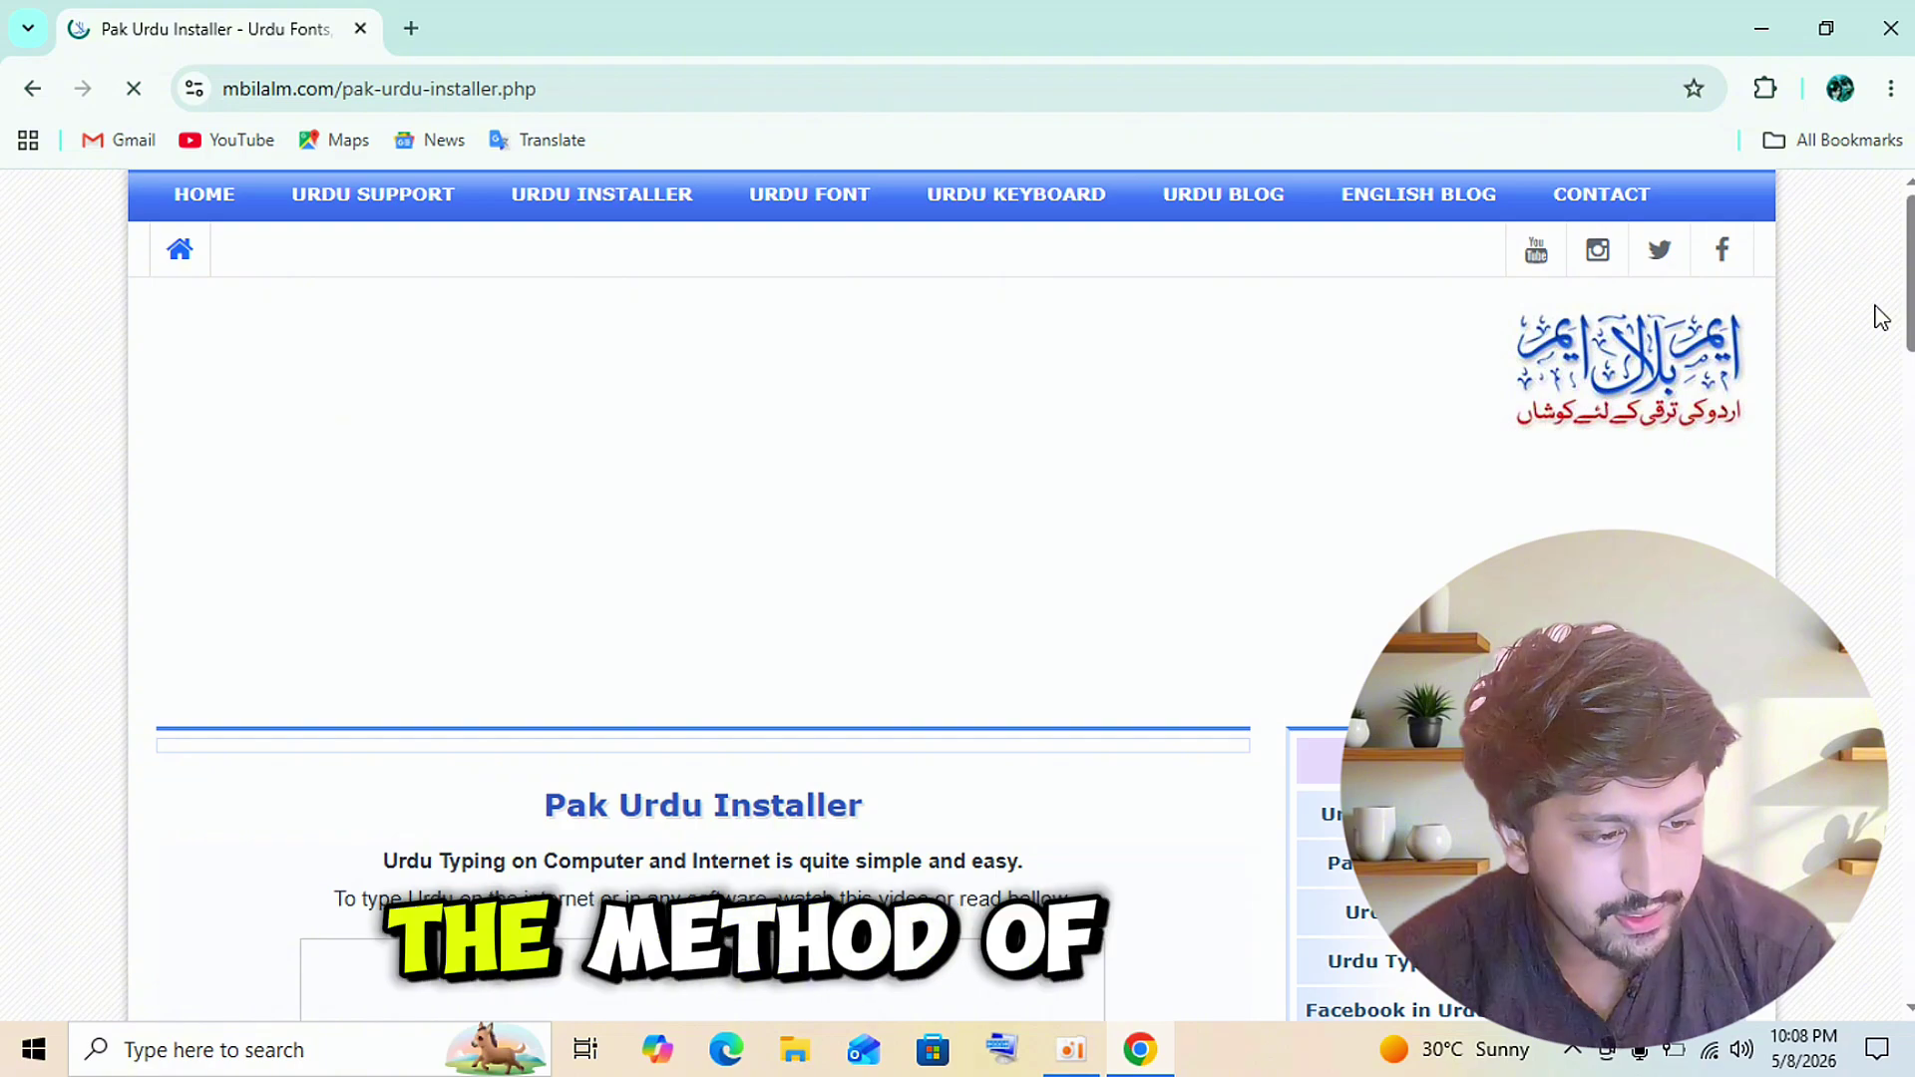
{"action": "scroll", "coordinate": [1881, 317], "scroll_direction": "down", "scroll_amount": 2}
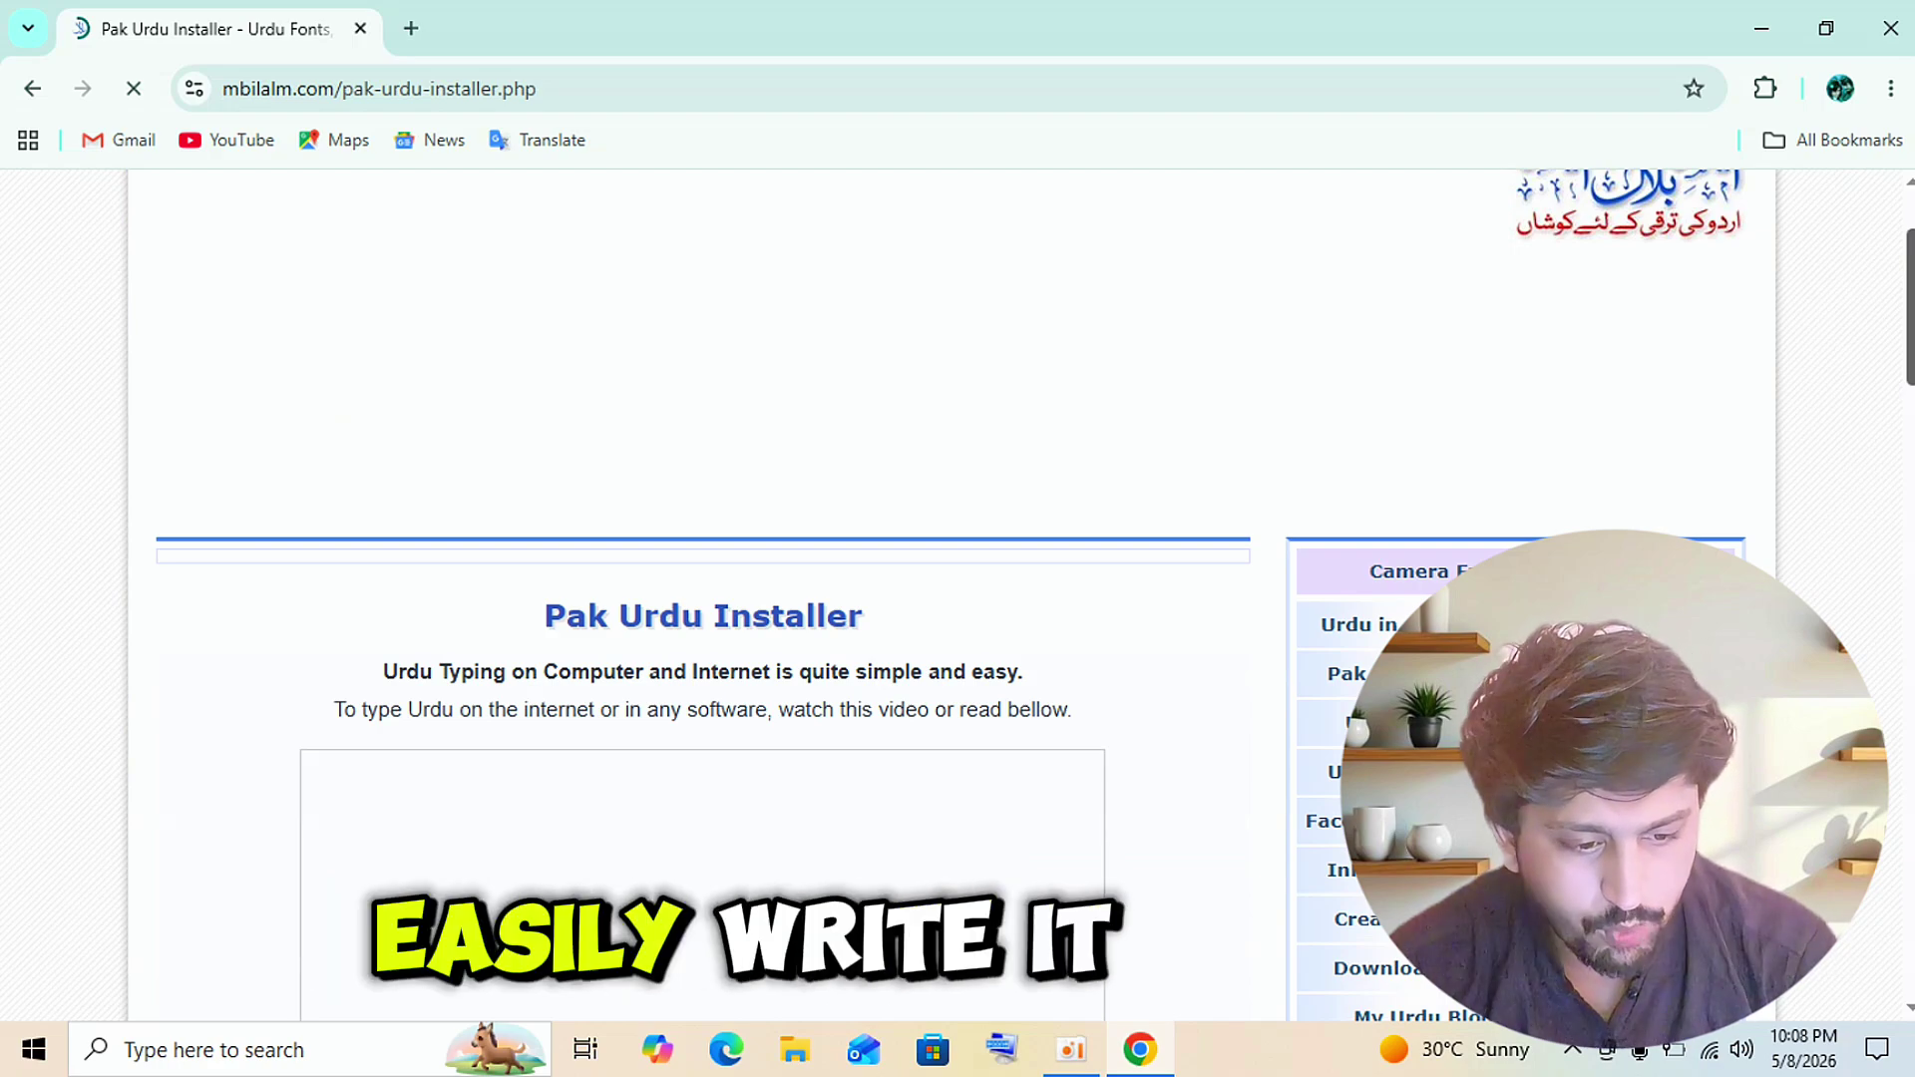
{"action": "scroll", "coordinate": [698, 599], "scroll_direction": "down", "scroll_amount": 10}
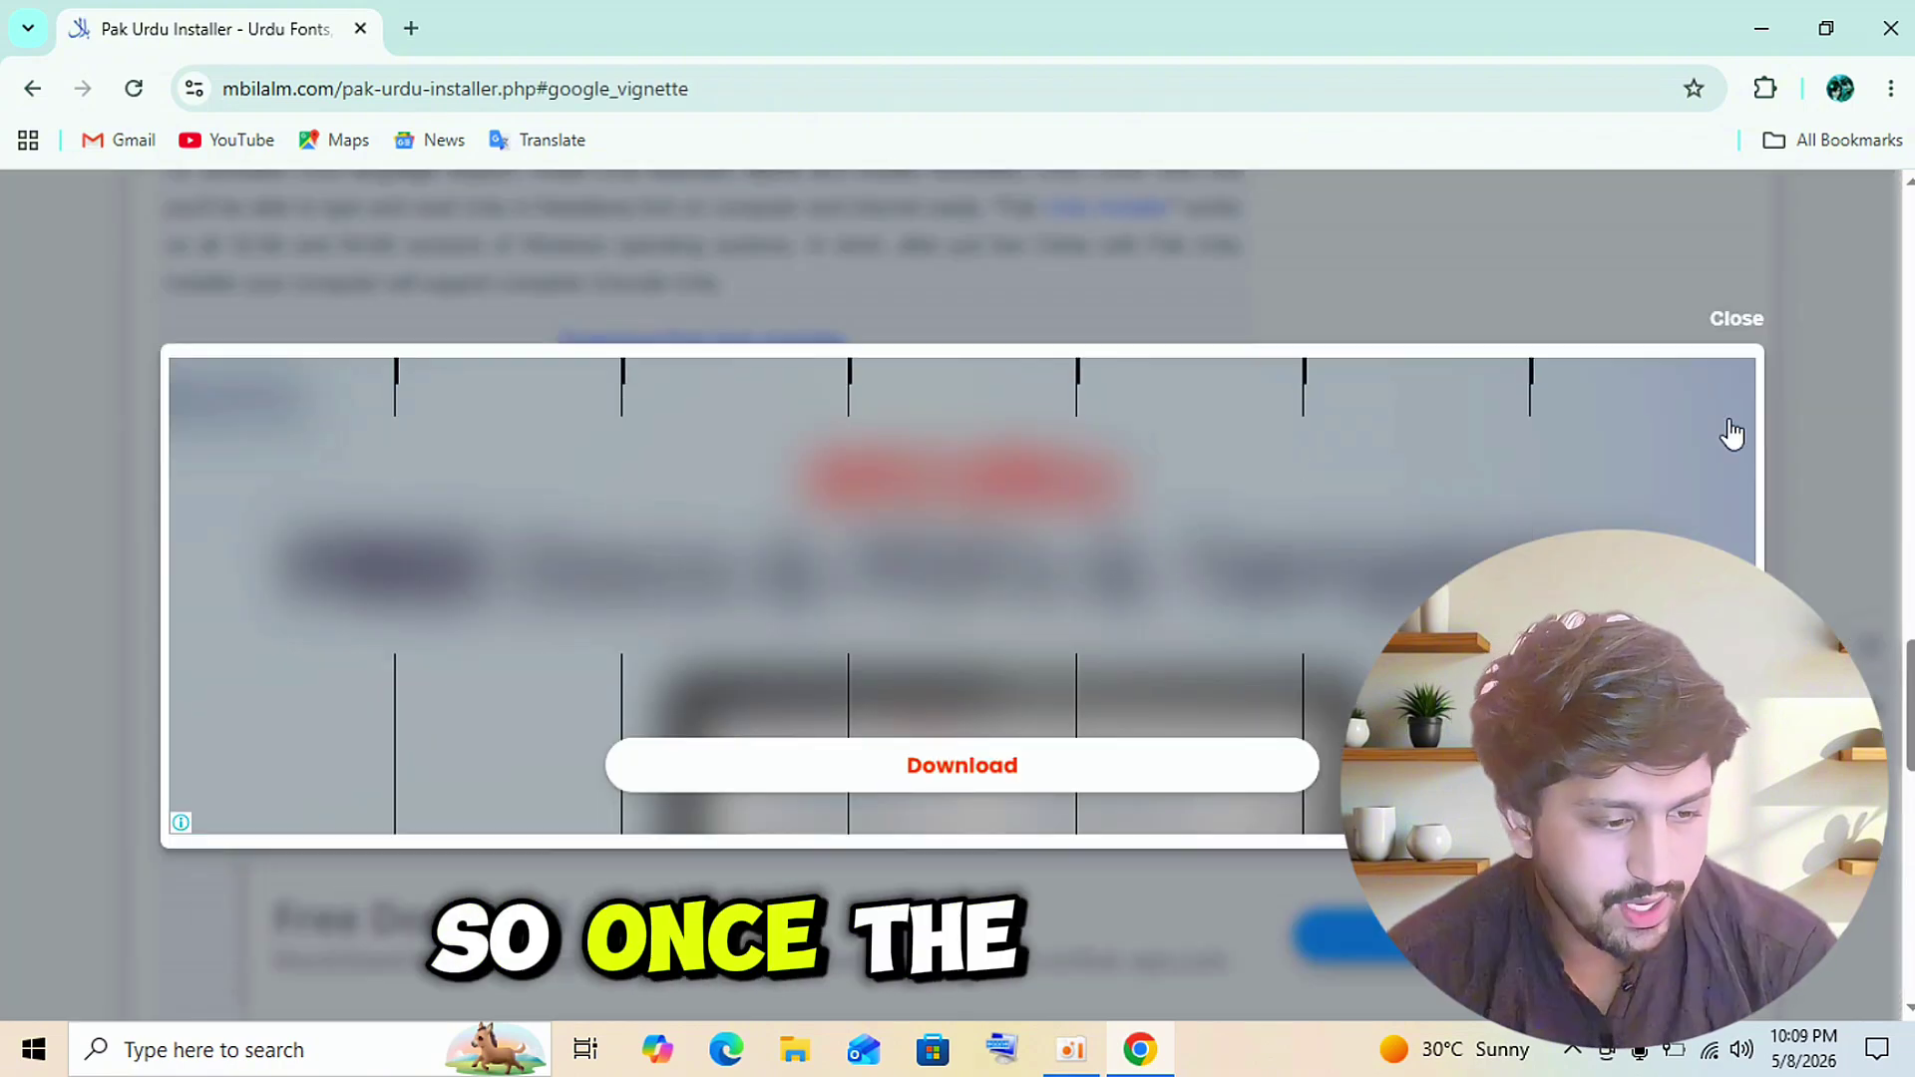
{"action": "left_click", "coordinate": [1733, 320]}
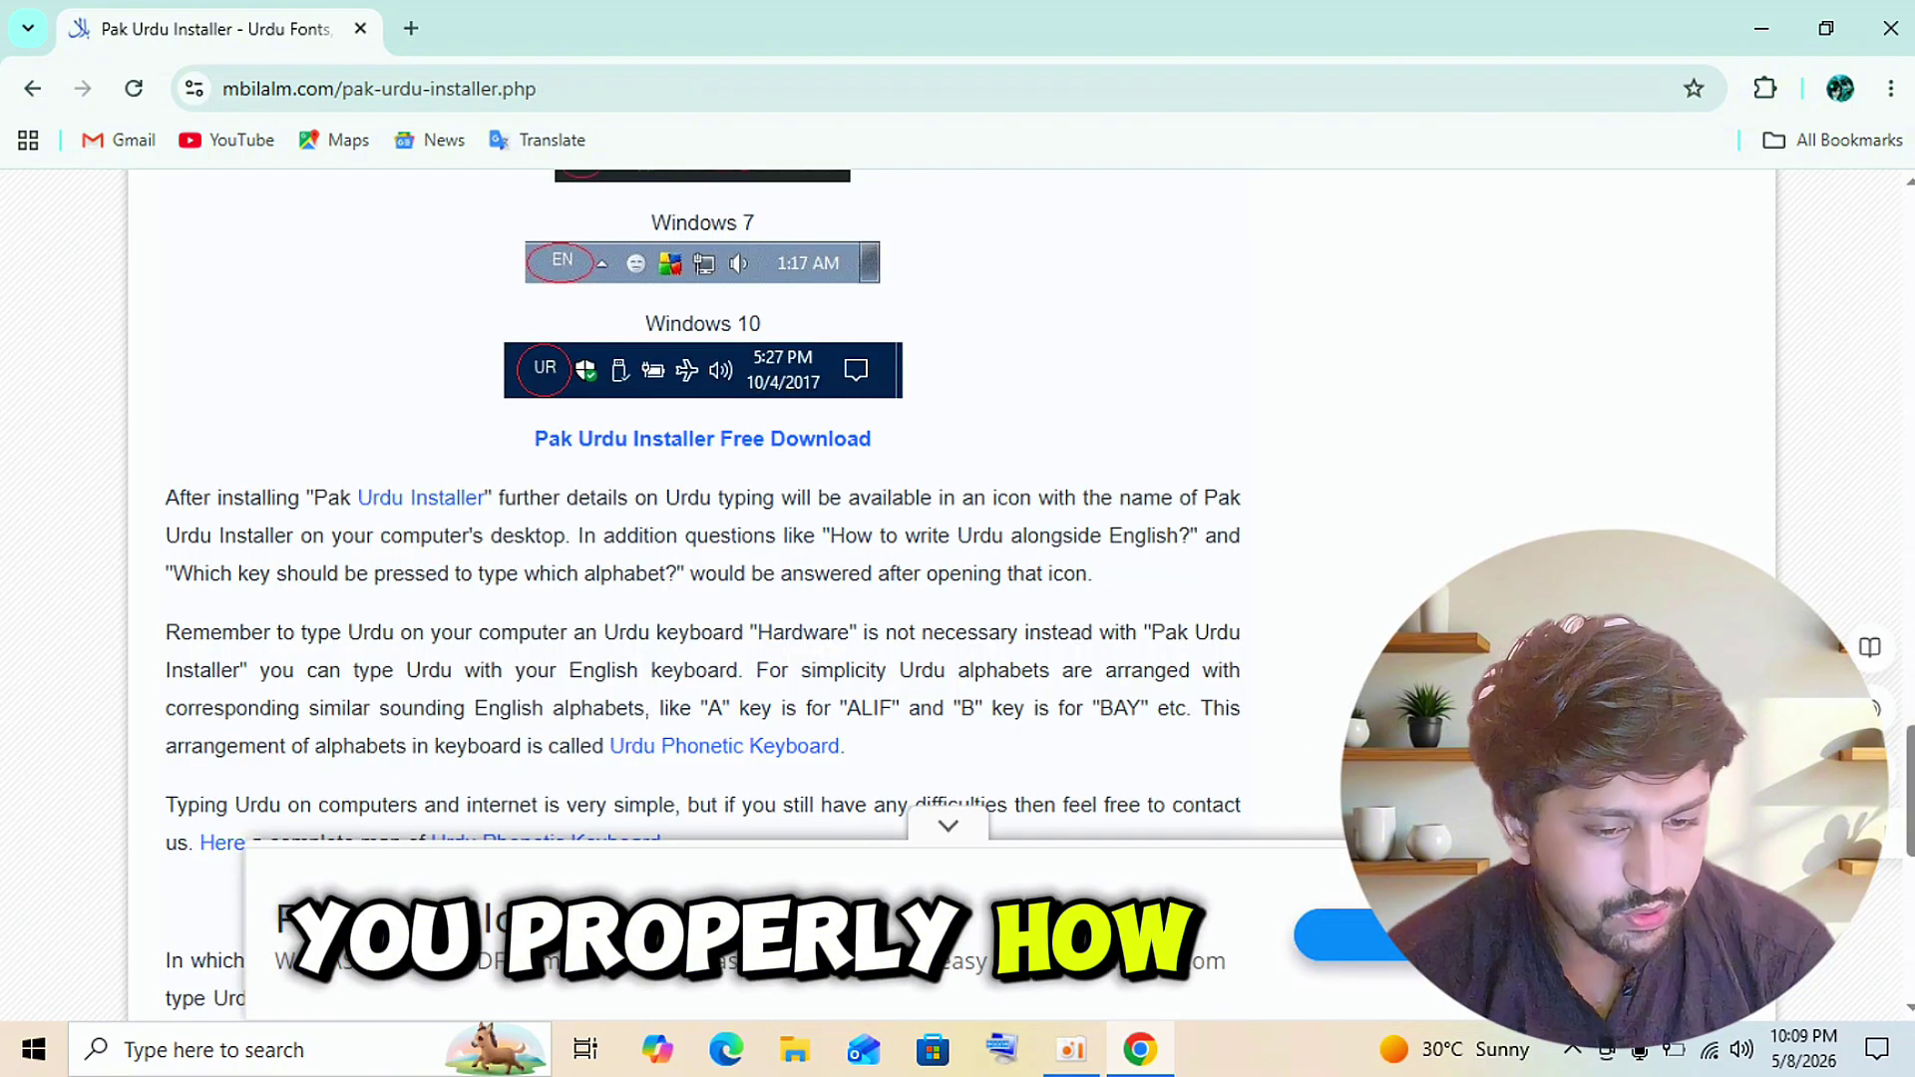
- Examine the Pak Urdu Installer page for its instructions and download links, collapsing the ad banner that covers the text
{"action": "scroll", "coordinate": [699, 599], "scroll_direction": "down", "scroll_amount": 10}
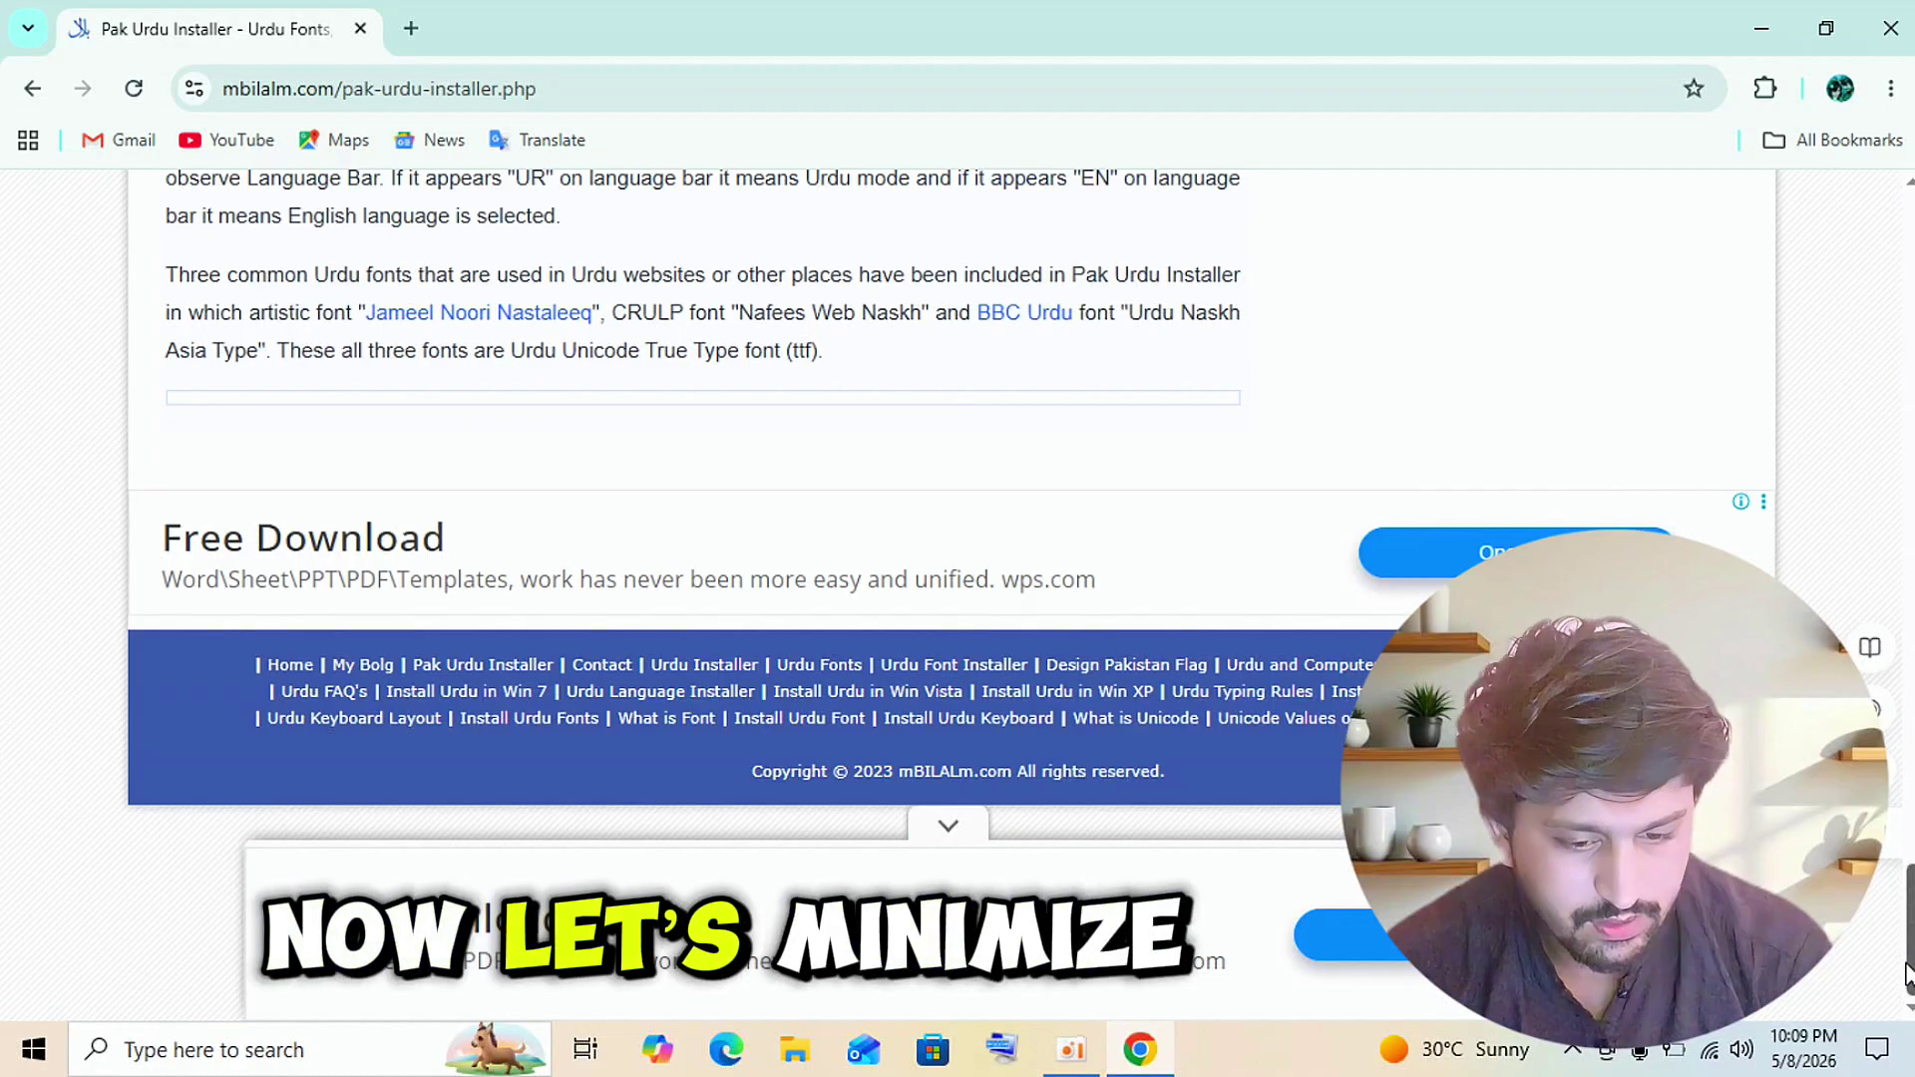
{"action": "scroll", "coordinate": [699, 598], "scroll_direction": "up", "scroll_amount": 6}
{"action": "scroll", "coordinate": [699, 599], "scroll_direction": "up", "scroll_amount": 8}
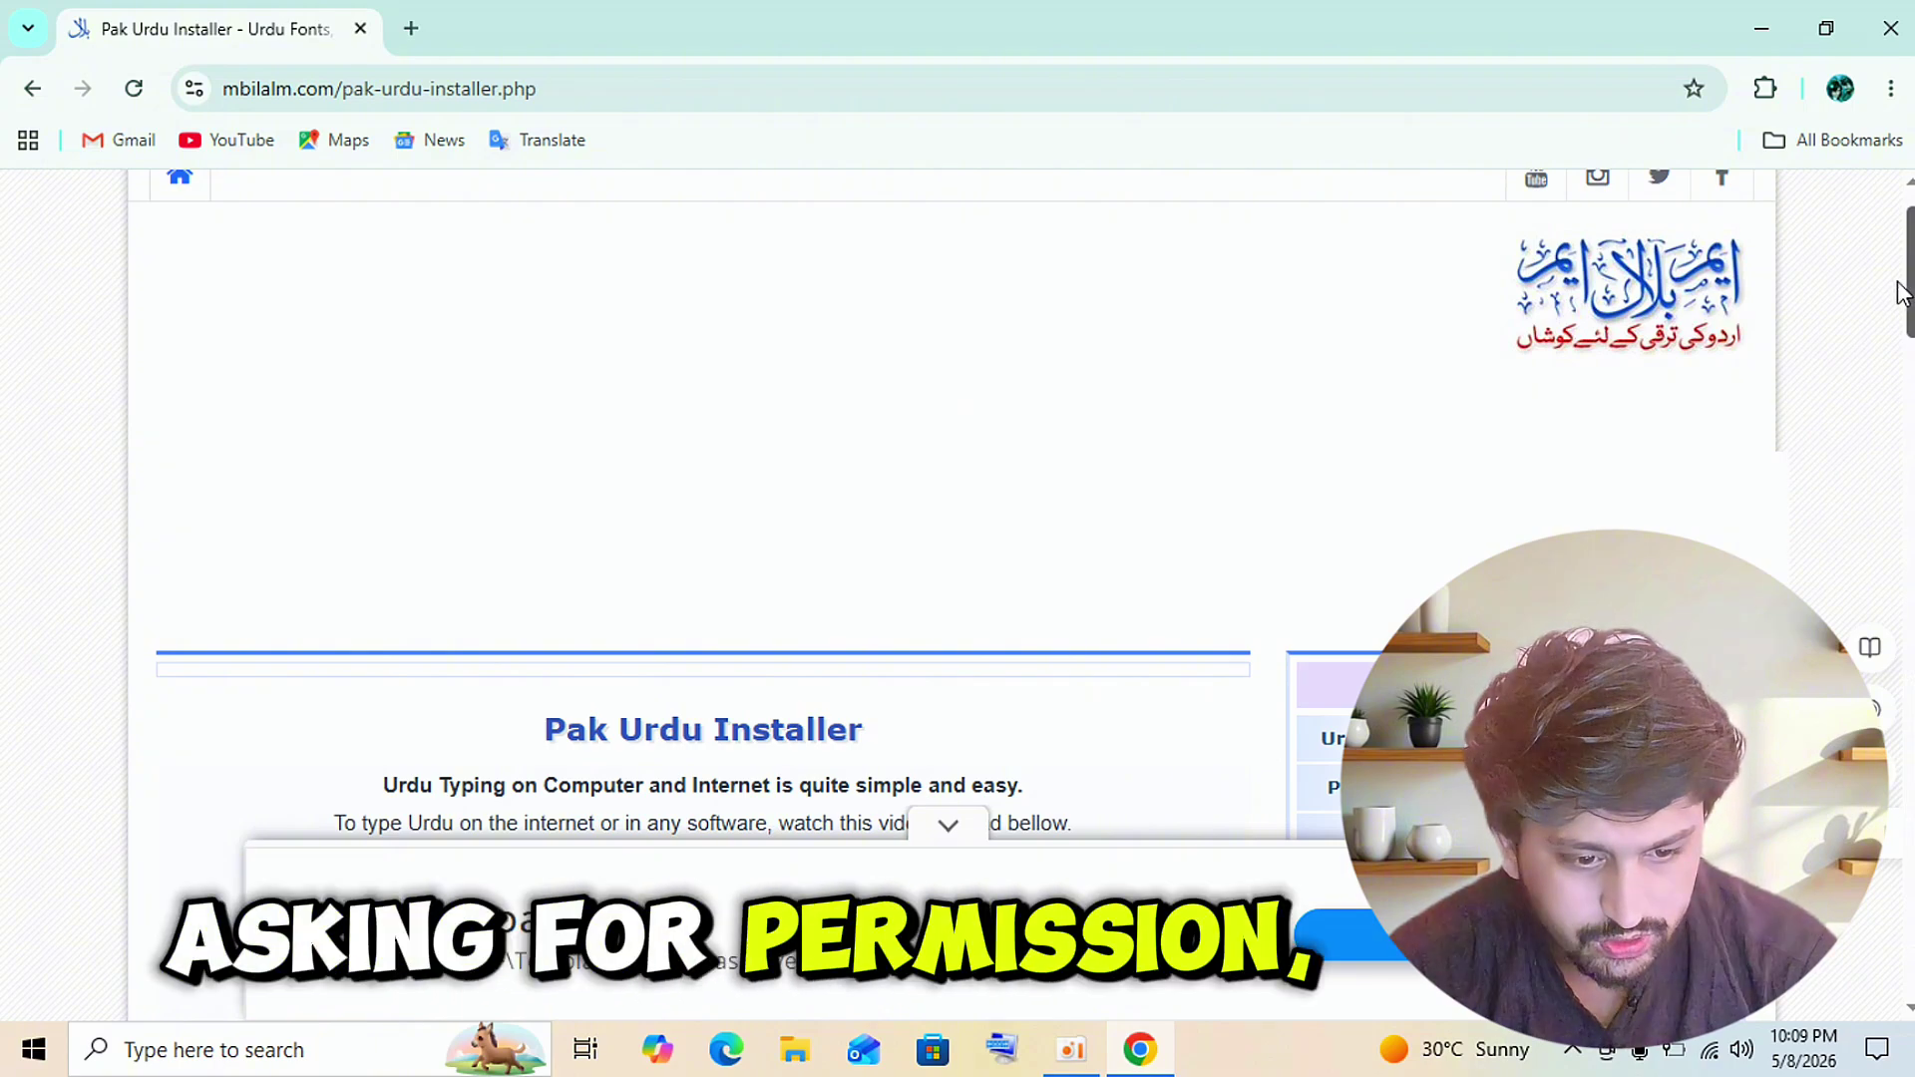
{"action": "left_click_drag", "start_coordinate": [1900, 293], "coordinate": [1893, 609]}
{"action": "scroll", "coordinate": [1892, 604], "scroll_direction": "down", "scroll_amount": 8}
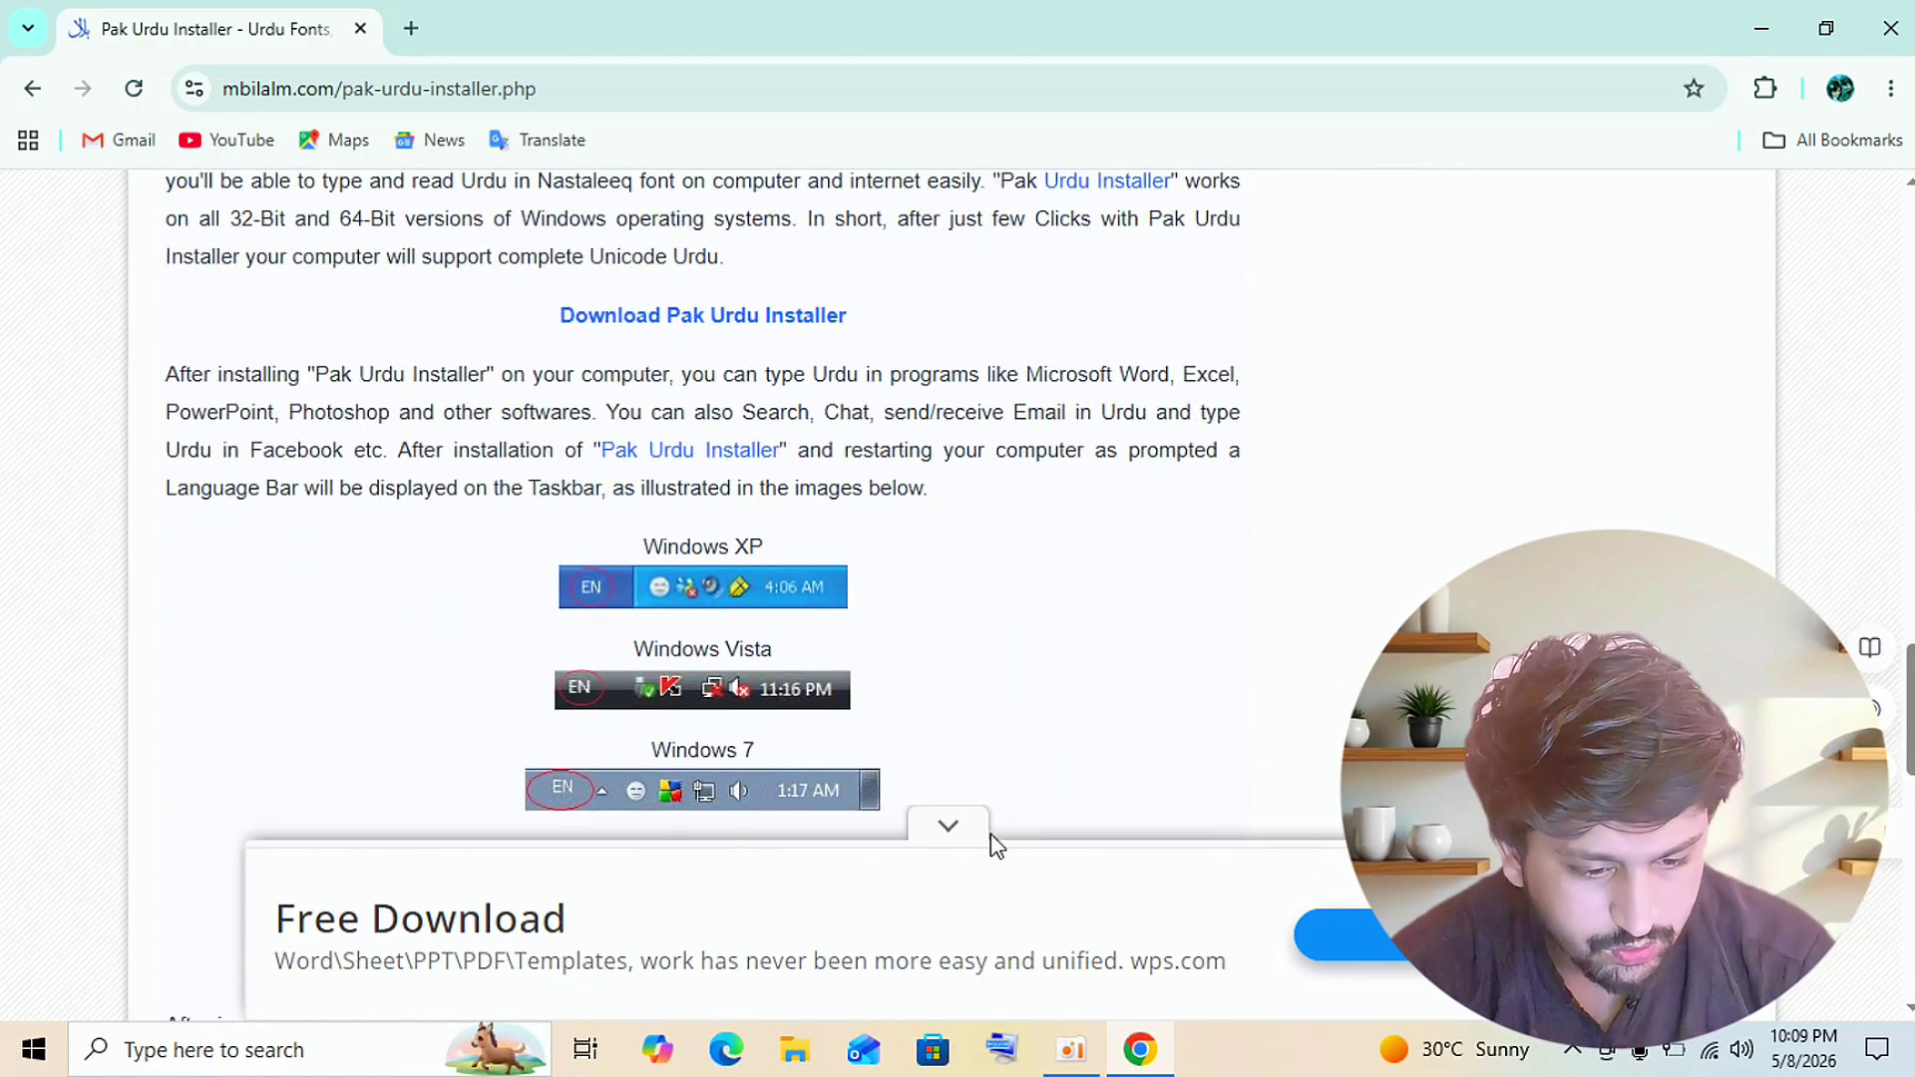
{"action": "left_click", "coordinate": [953, 830]}
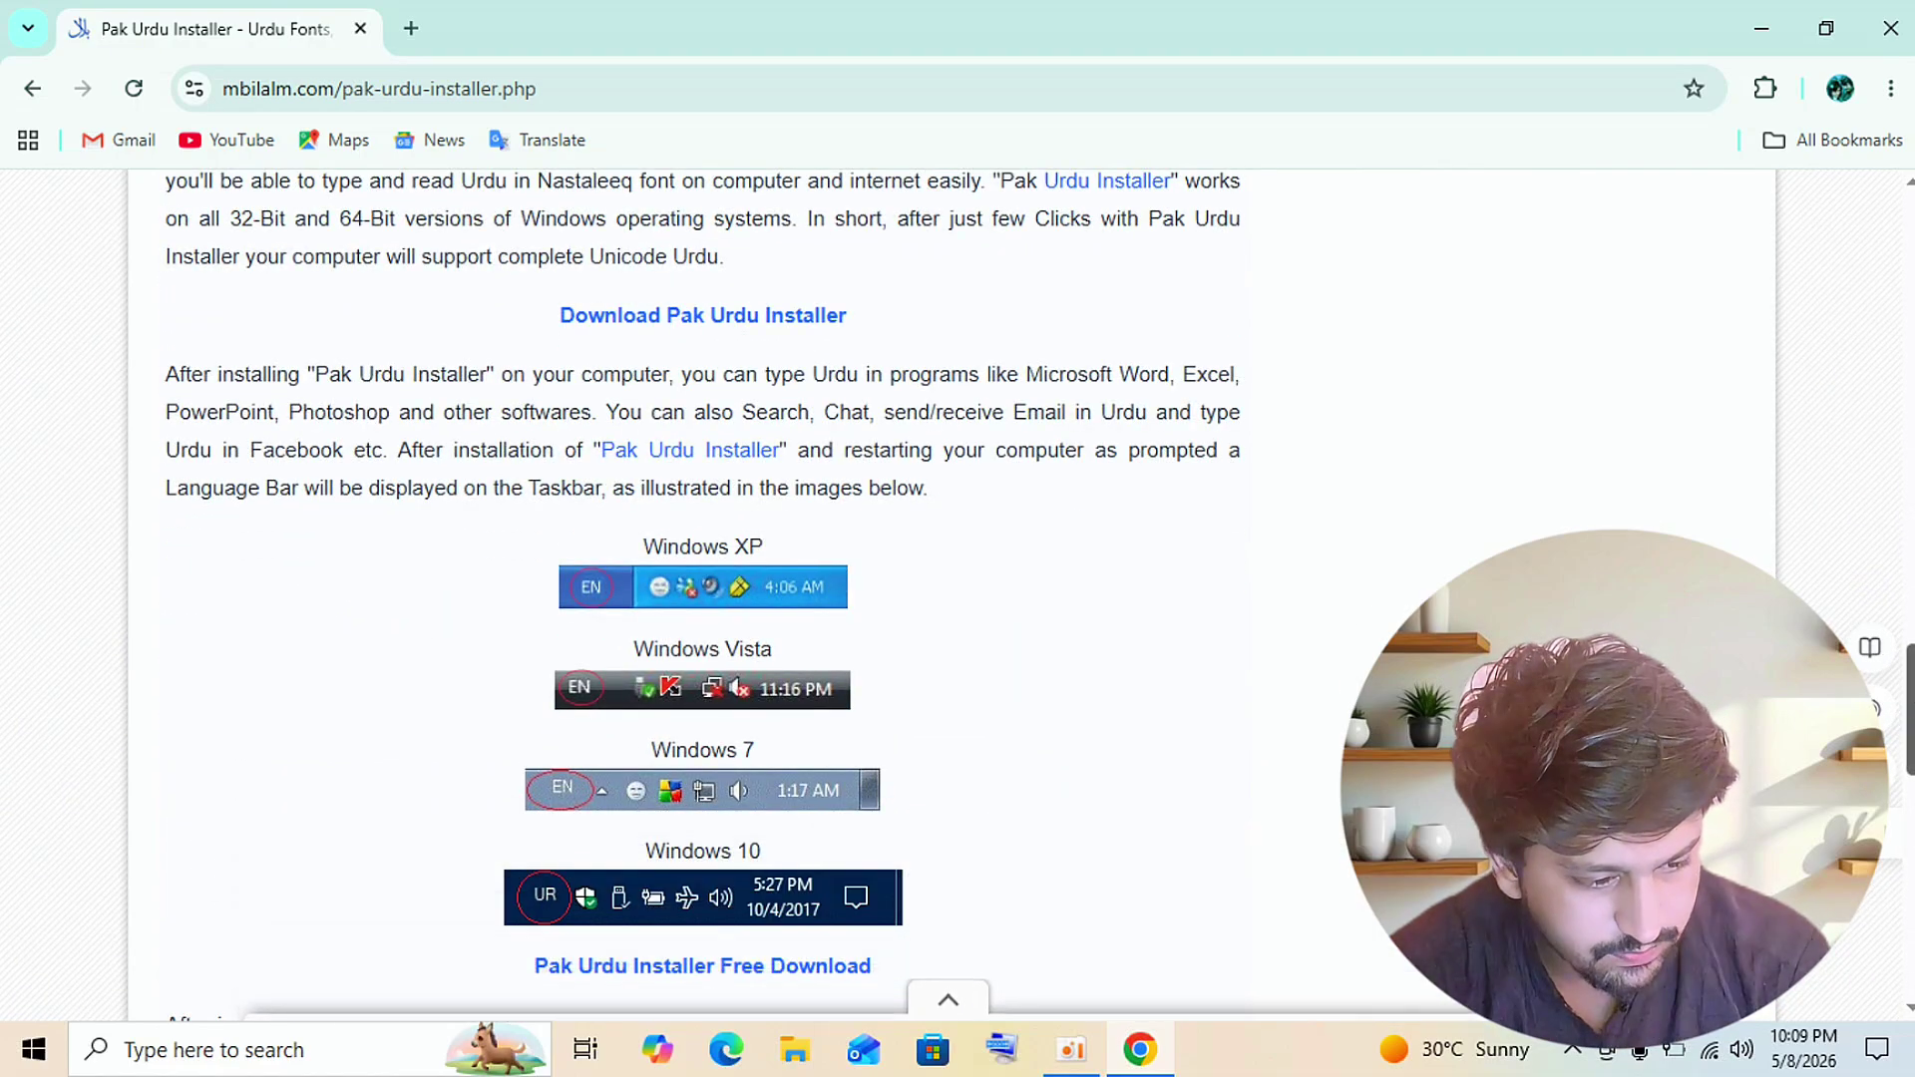
{"action": "scroll", "coordinate": [953, 830], "scroll_direction": "down", "scroll_amount": 7}
{"action": "scroll", "coordinate": [954, 830], "scroll_direction": "down", "scroll_amount": 4}
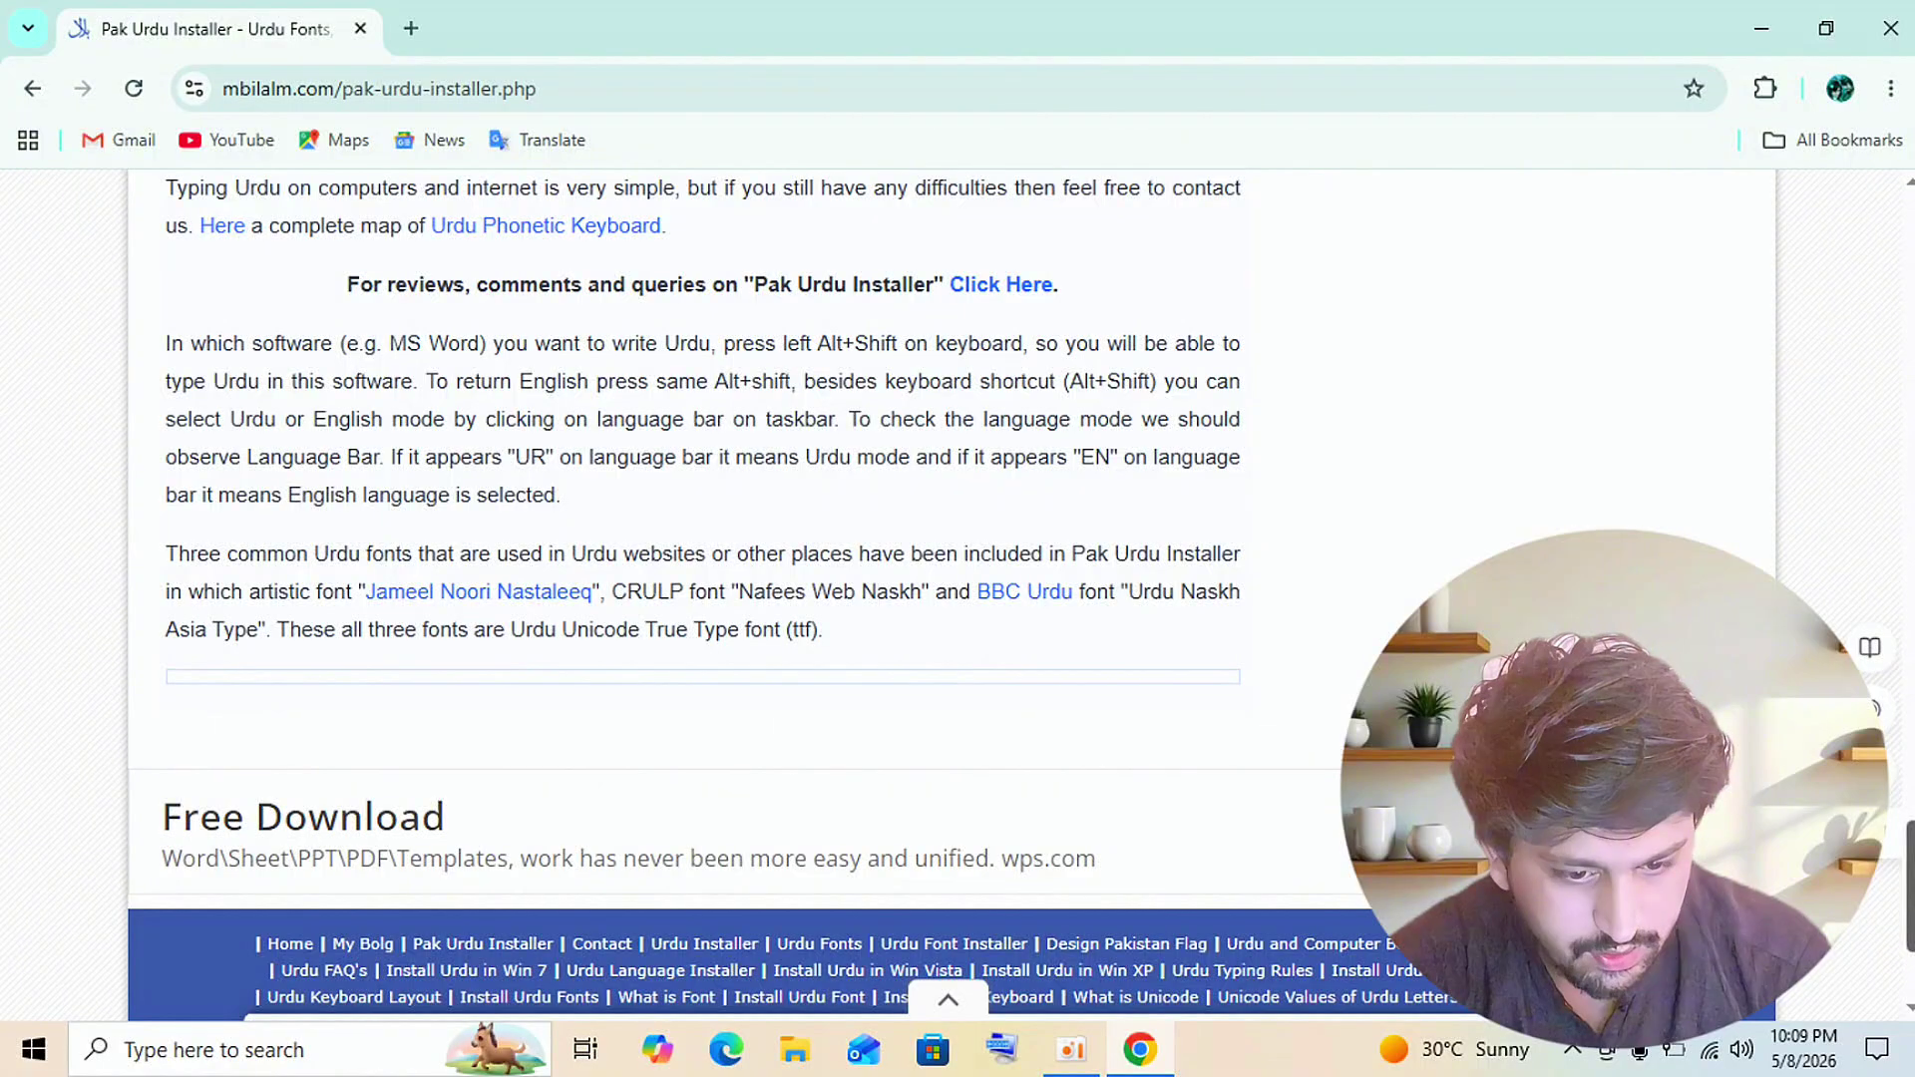
{"action": "scroll", "coordinate": [954, 830], "scroll_direction": "down", "scroll_amount": 3}
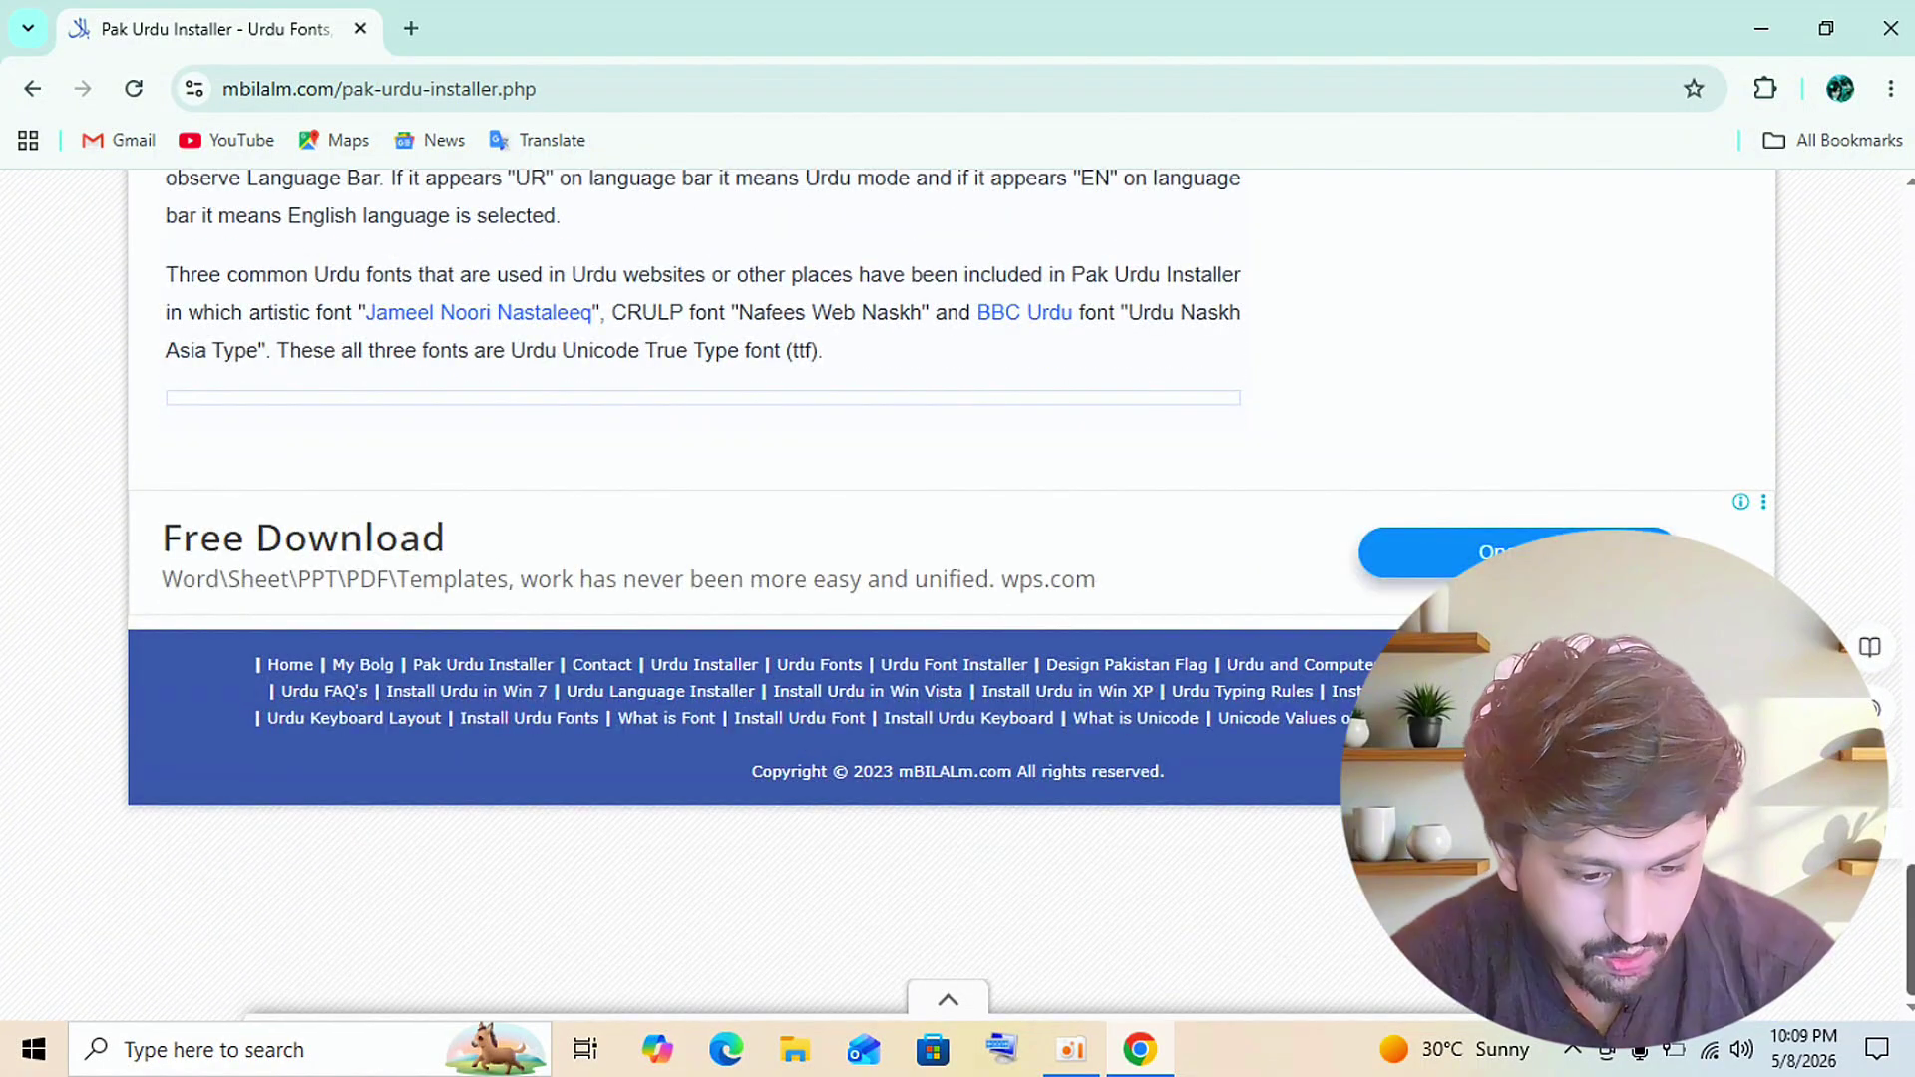
{"action": "left_click_drag", "start_coordinate": [1910, 942], "coordinate": [1889, 810]}
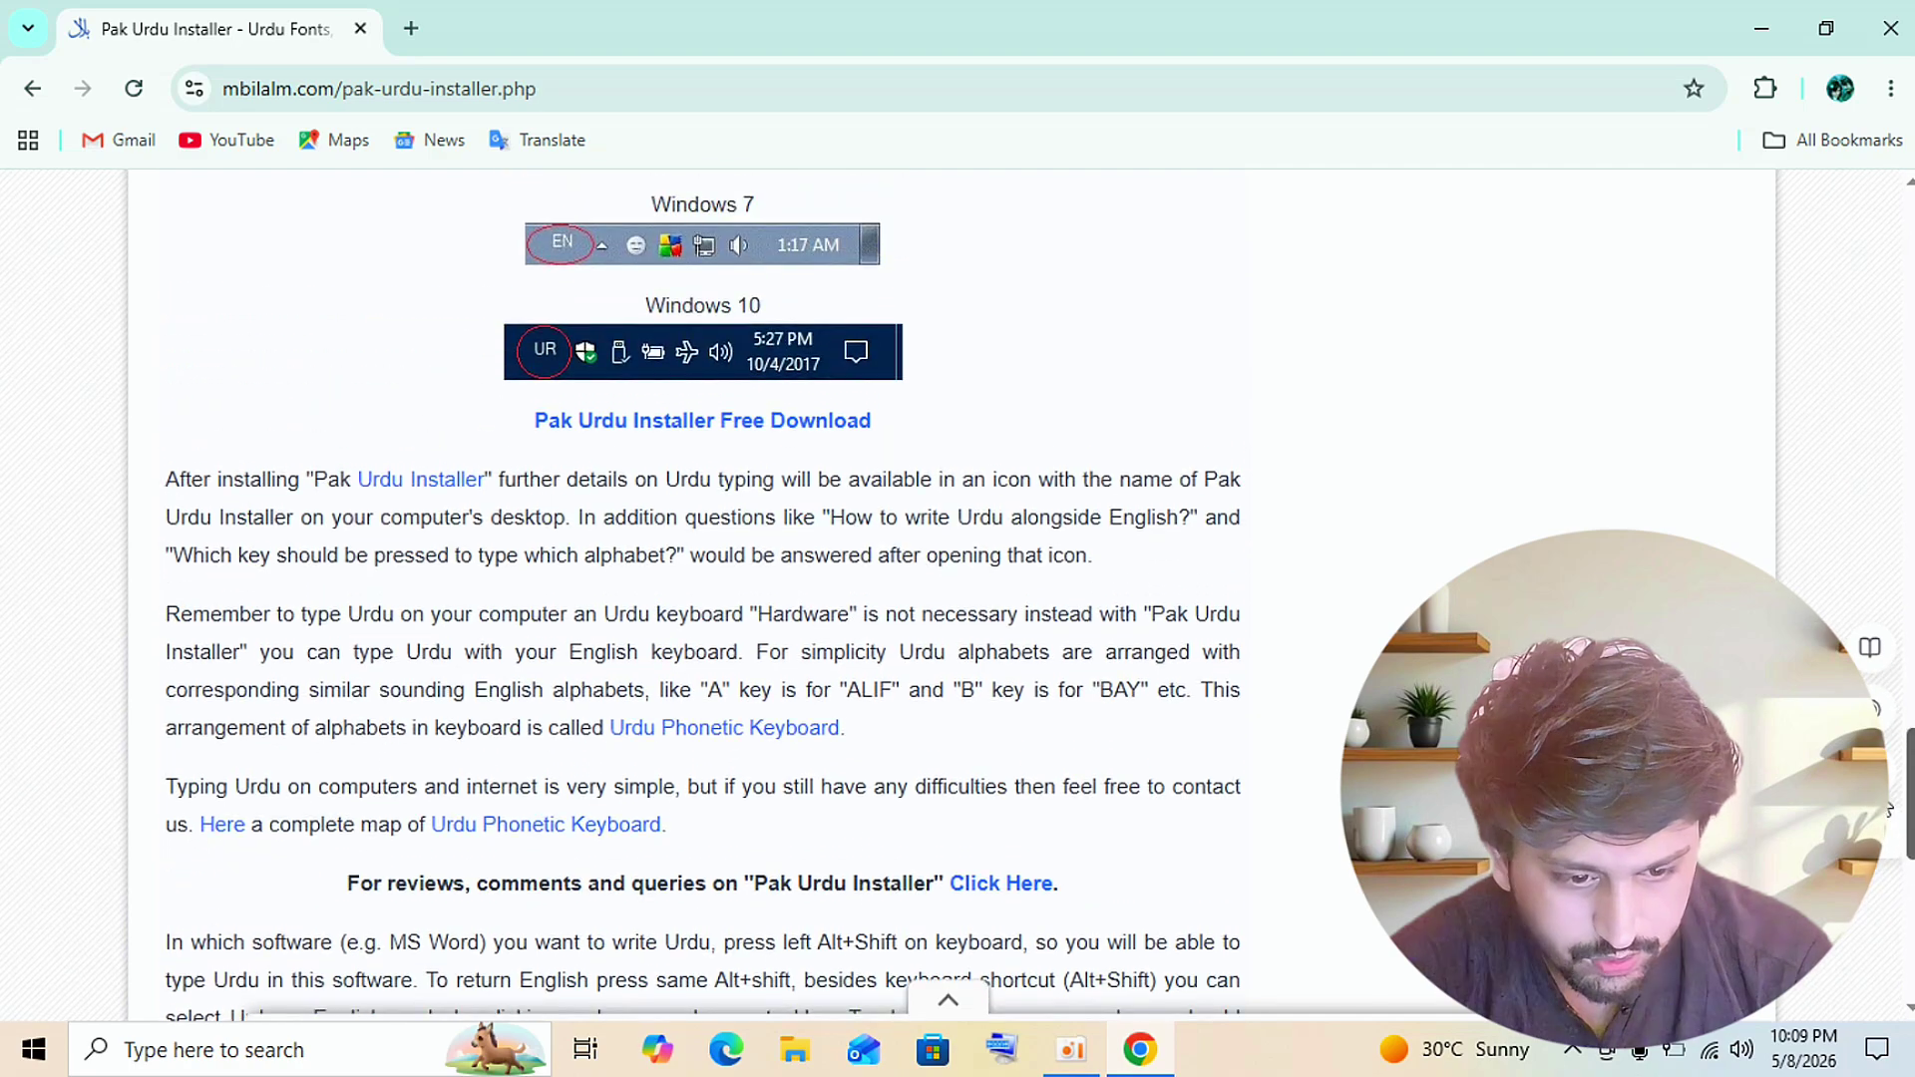
- Follow the Pak Urdu Installer Free Download link and choose the MediaFire (.exe) download
{"action": "left_click", "coordinate": [795, 427]}
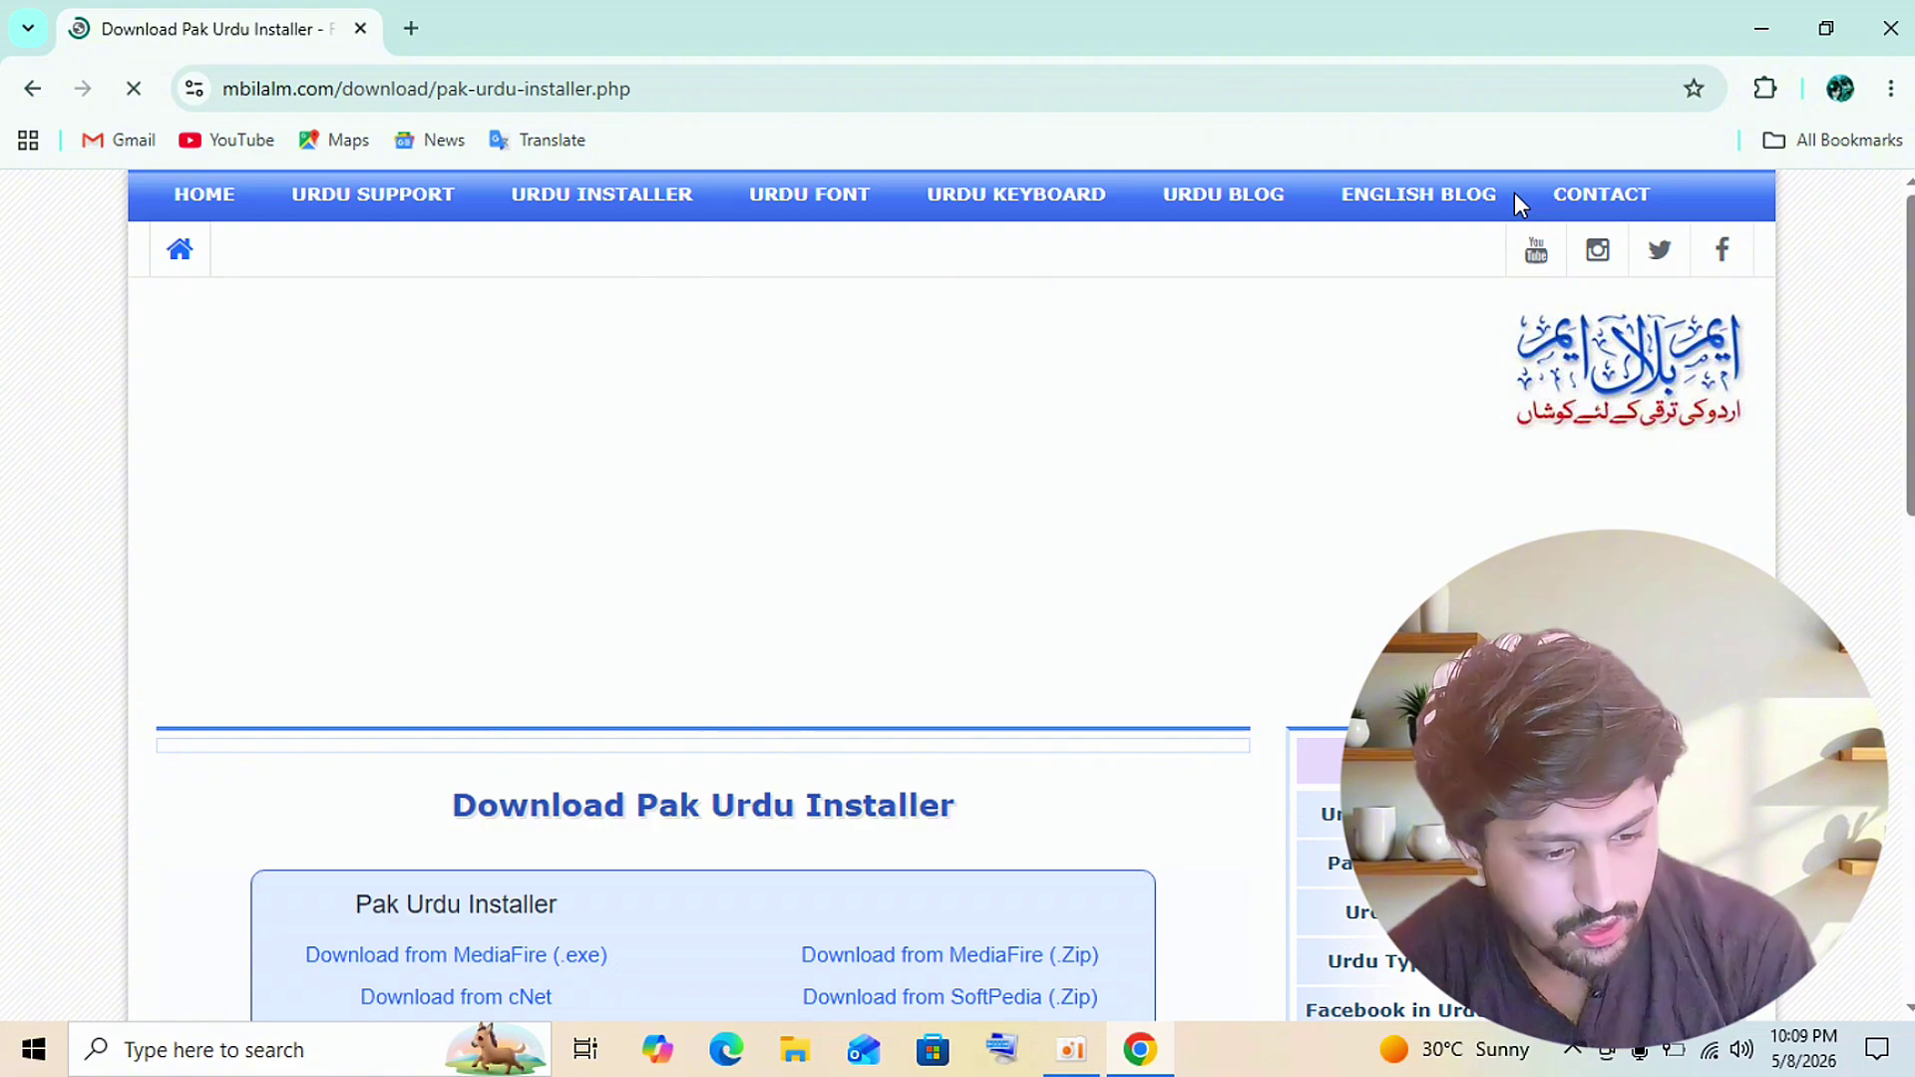
{"action": "scroll", "coordinate": [960, 443], "scroll_direction": "down", "scroll_amount": 5}
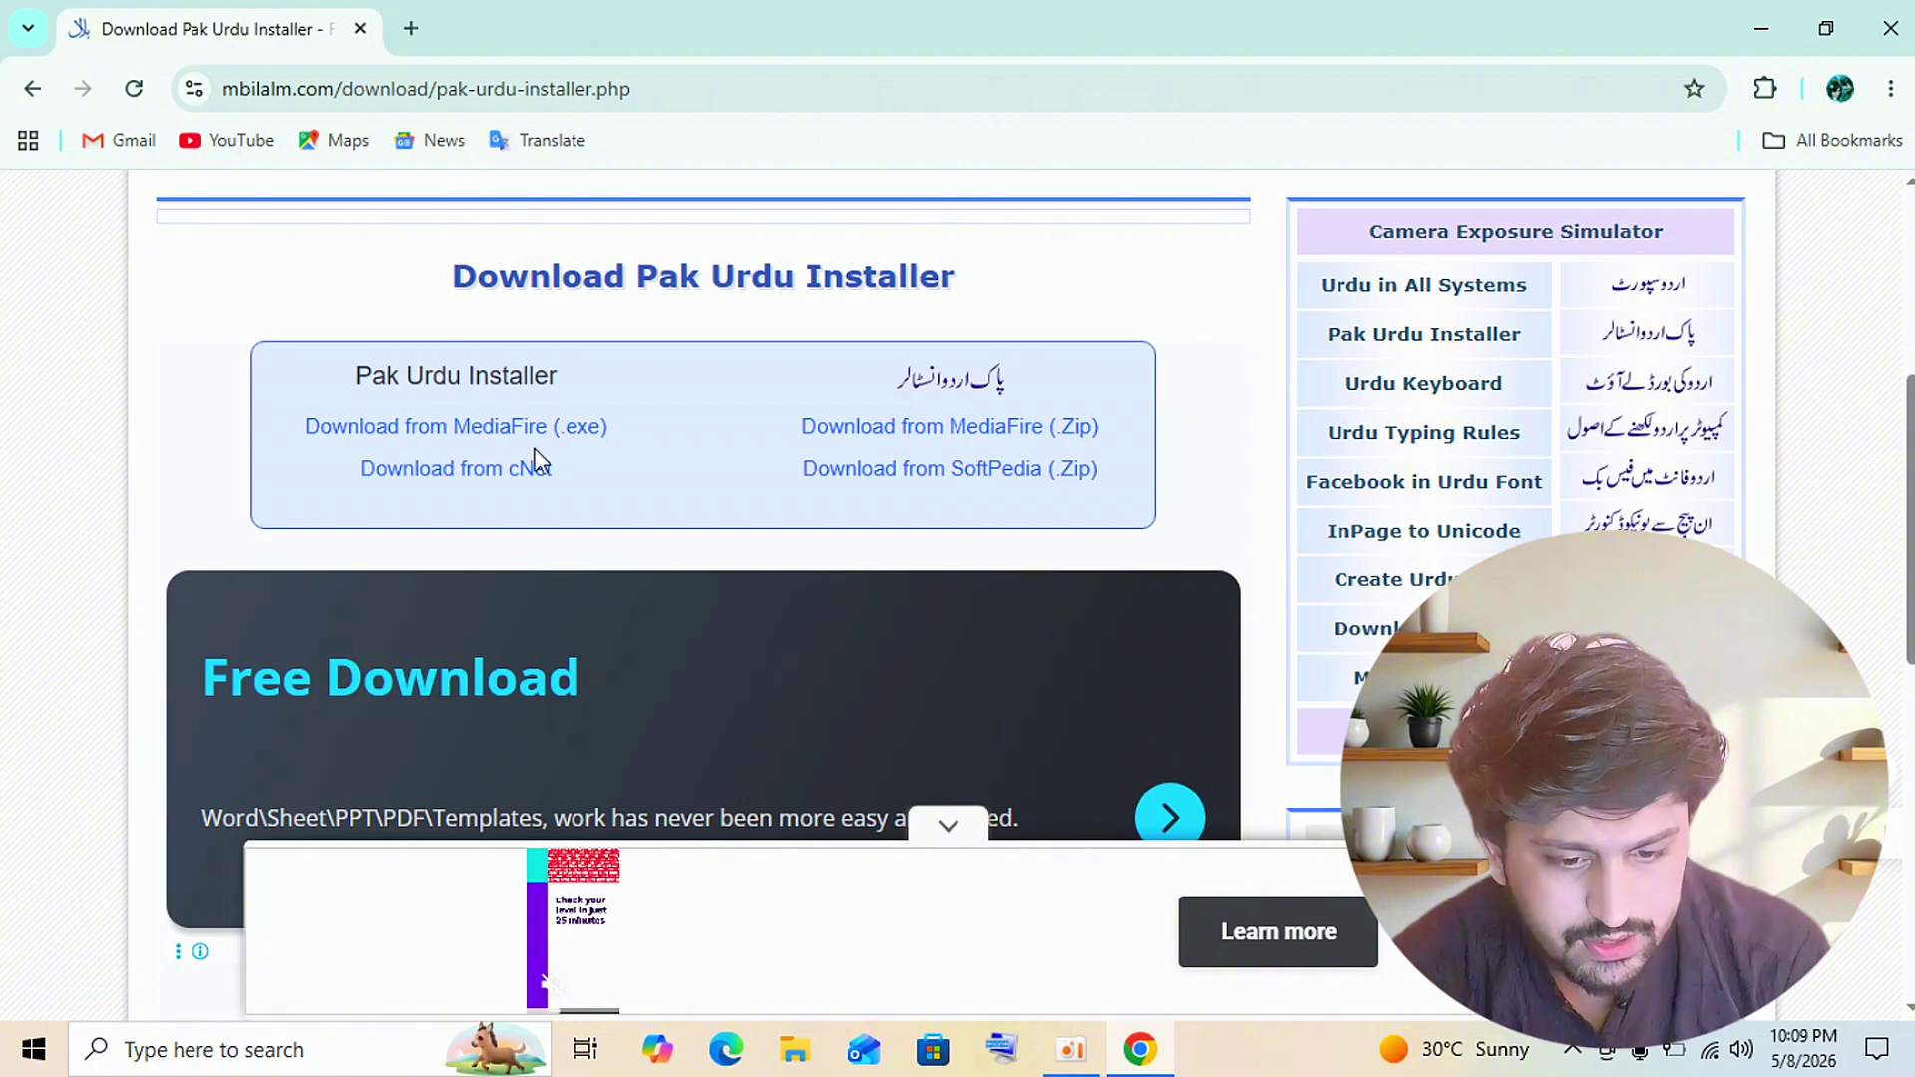
{"action": "left_click", "coordinate": [491, 435]}
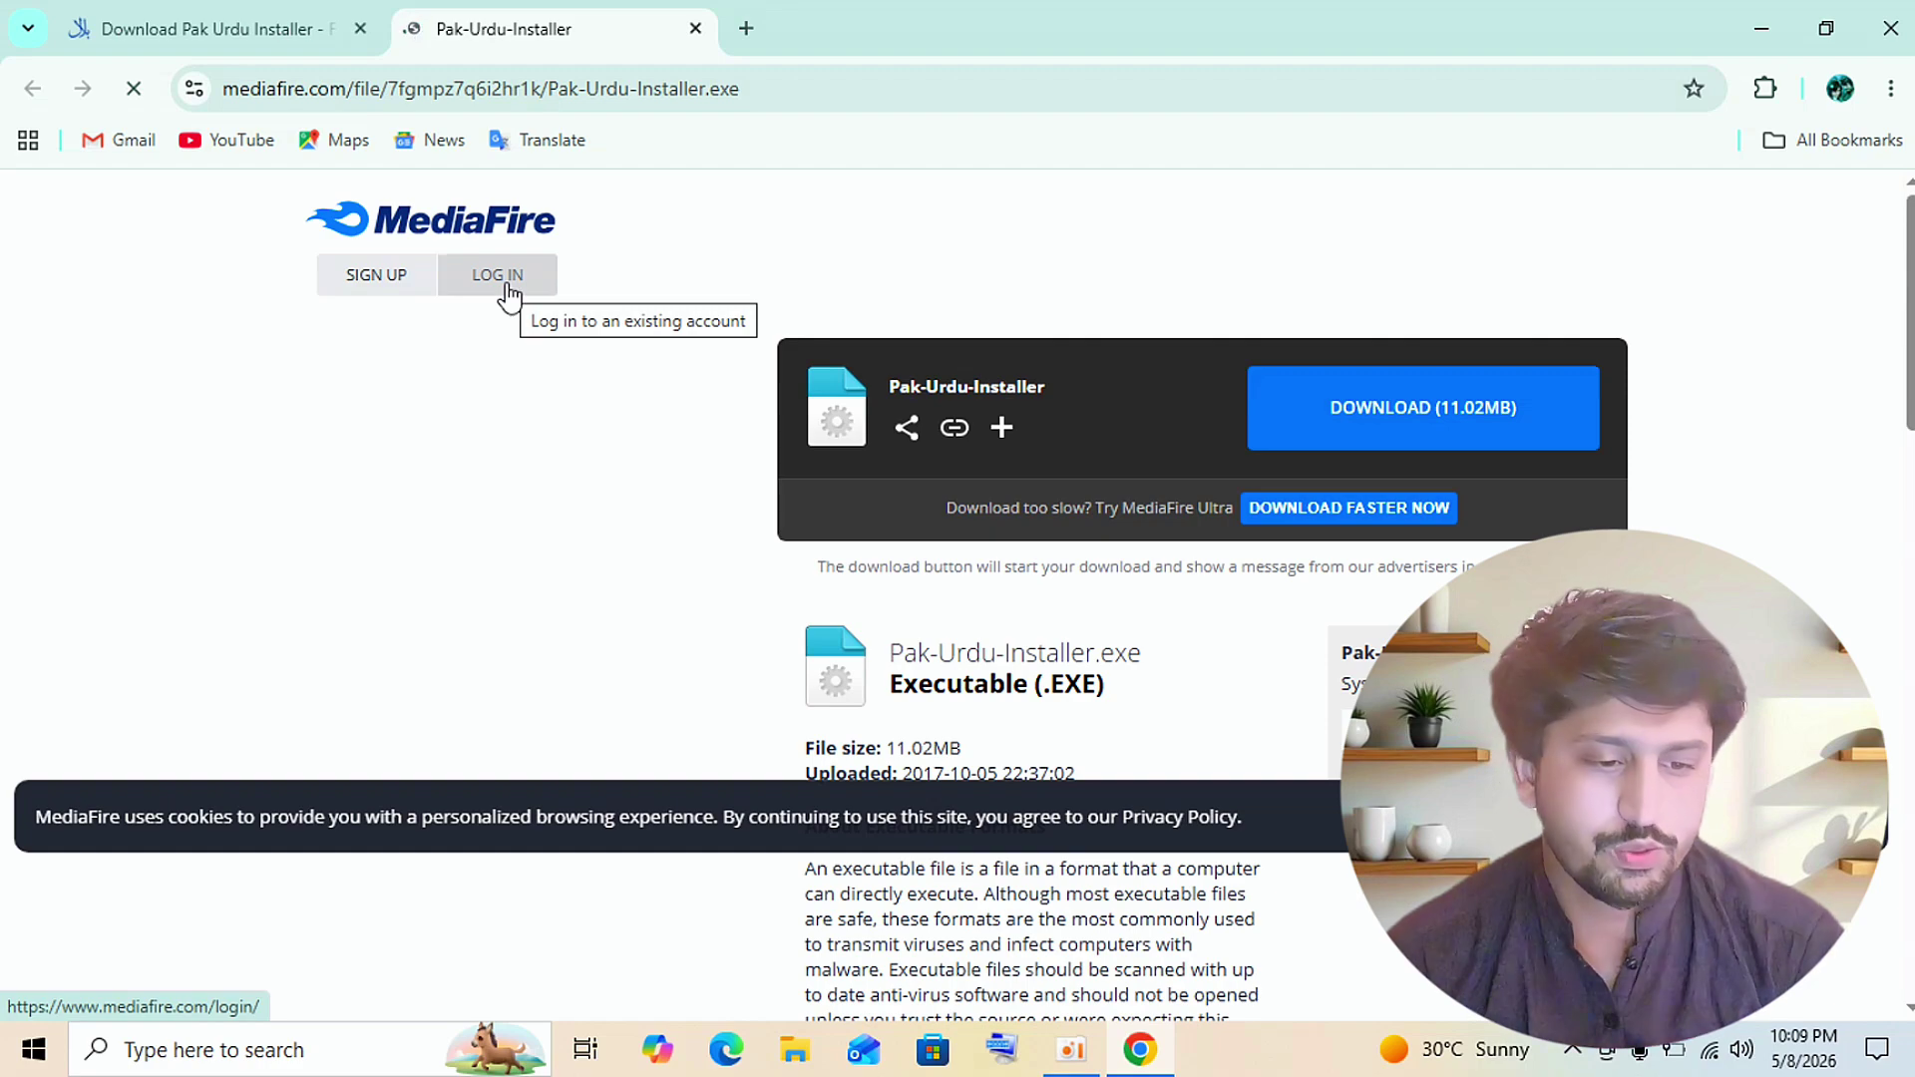
- Start downloading Pak-Urdu-Installer.exe from MediaFire, check its progress in the recent download history, and minimize the ad pop-up window
{"action": "scroll", "coordinate": [1908, 355], "scroll_direction": "down", "scroll_amount": 2}
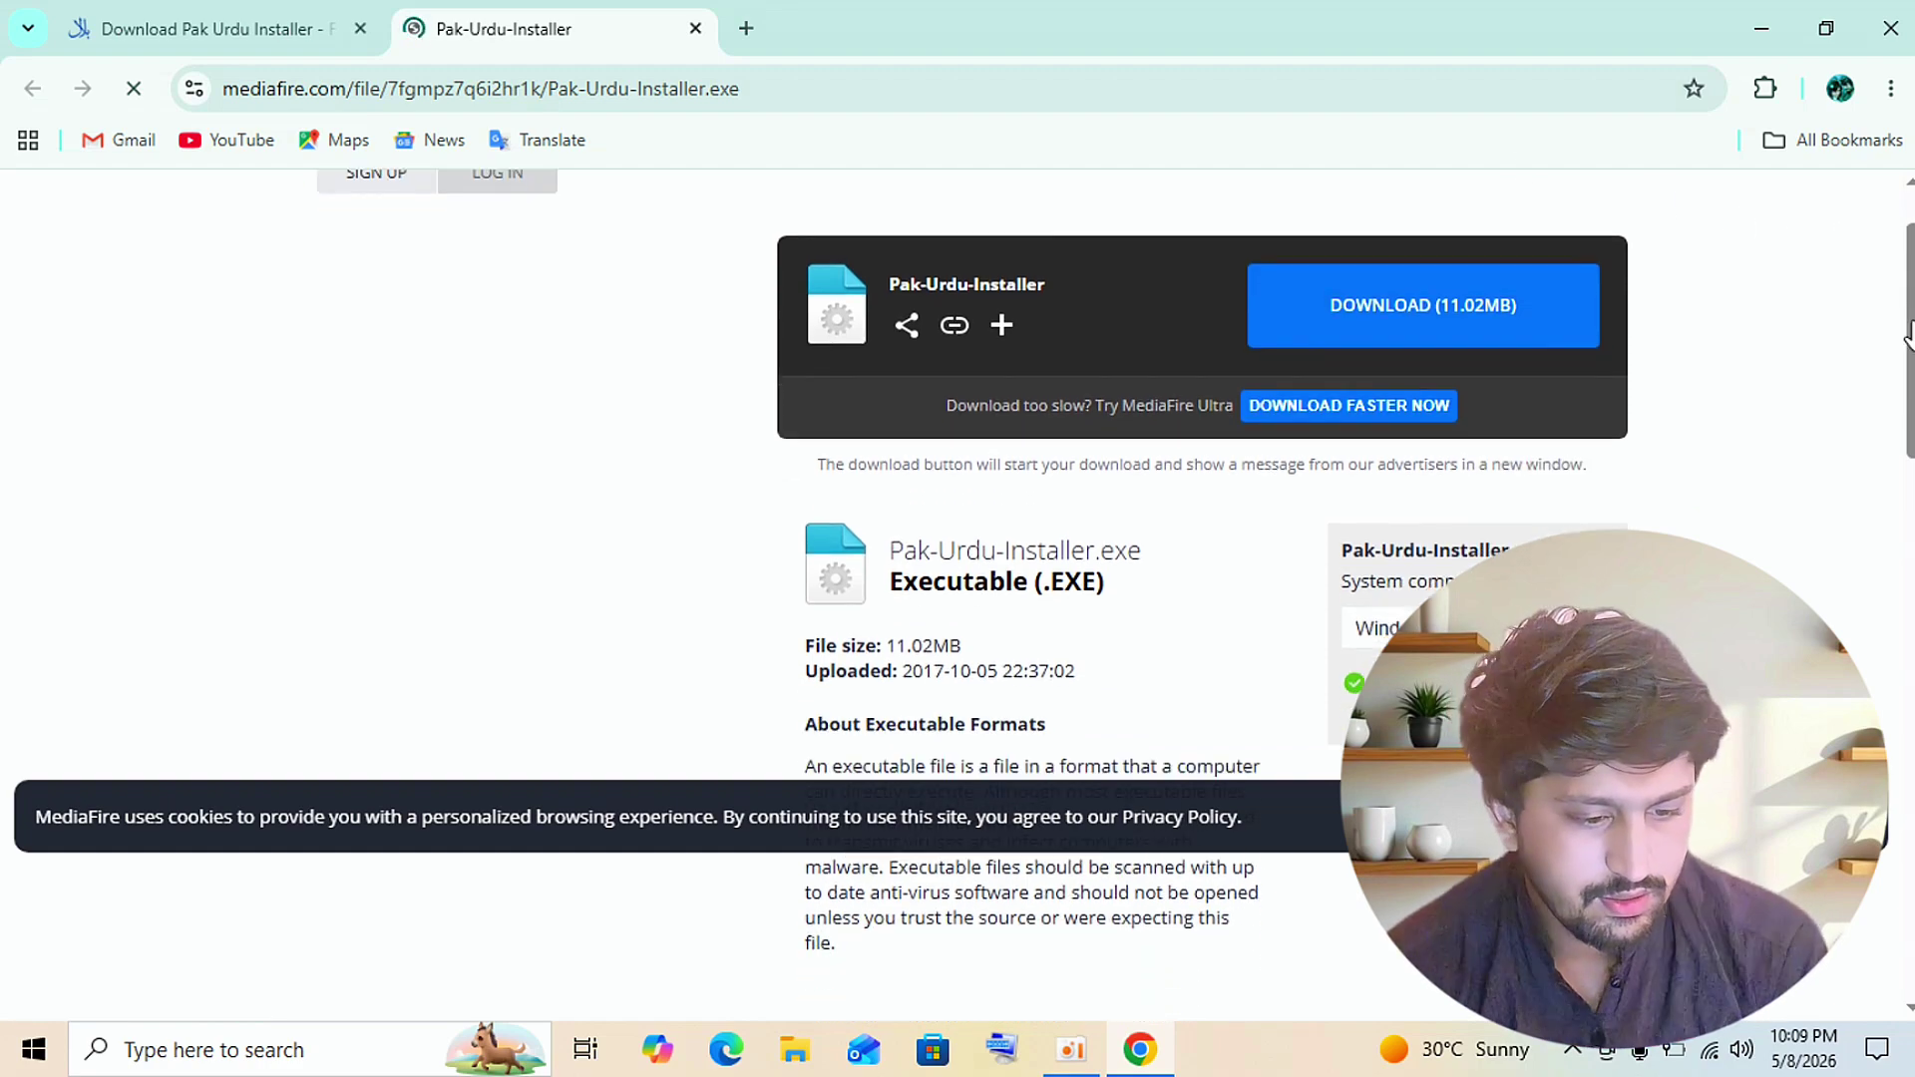
{"action": "left_click_drag", "start_coordinate": [1909, 354], "coordinate": [1840, 329]}
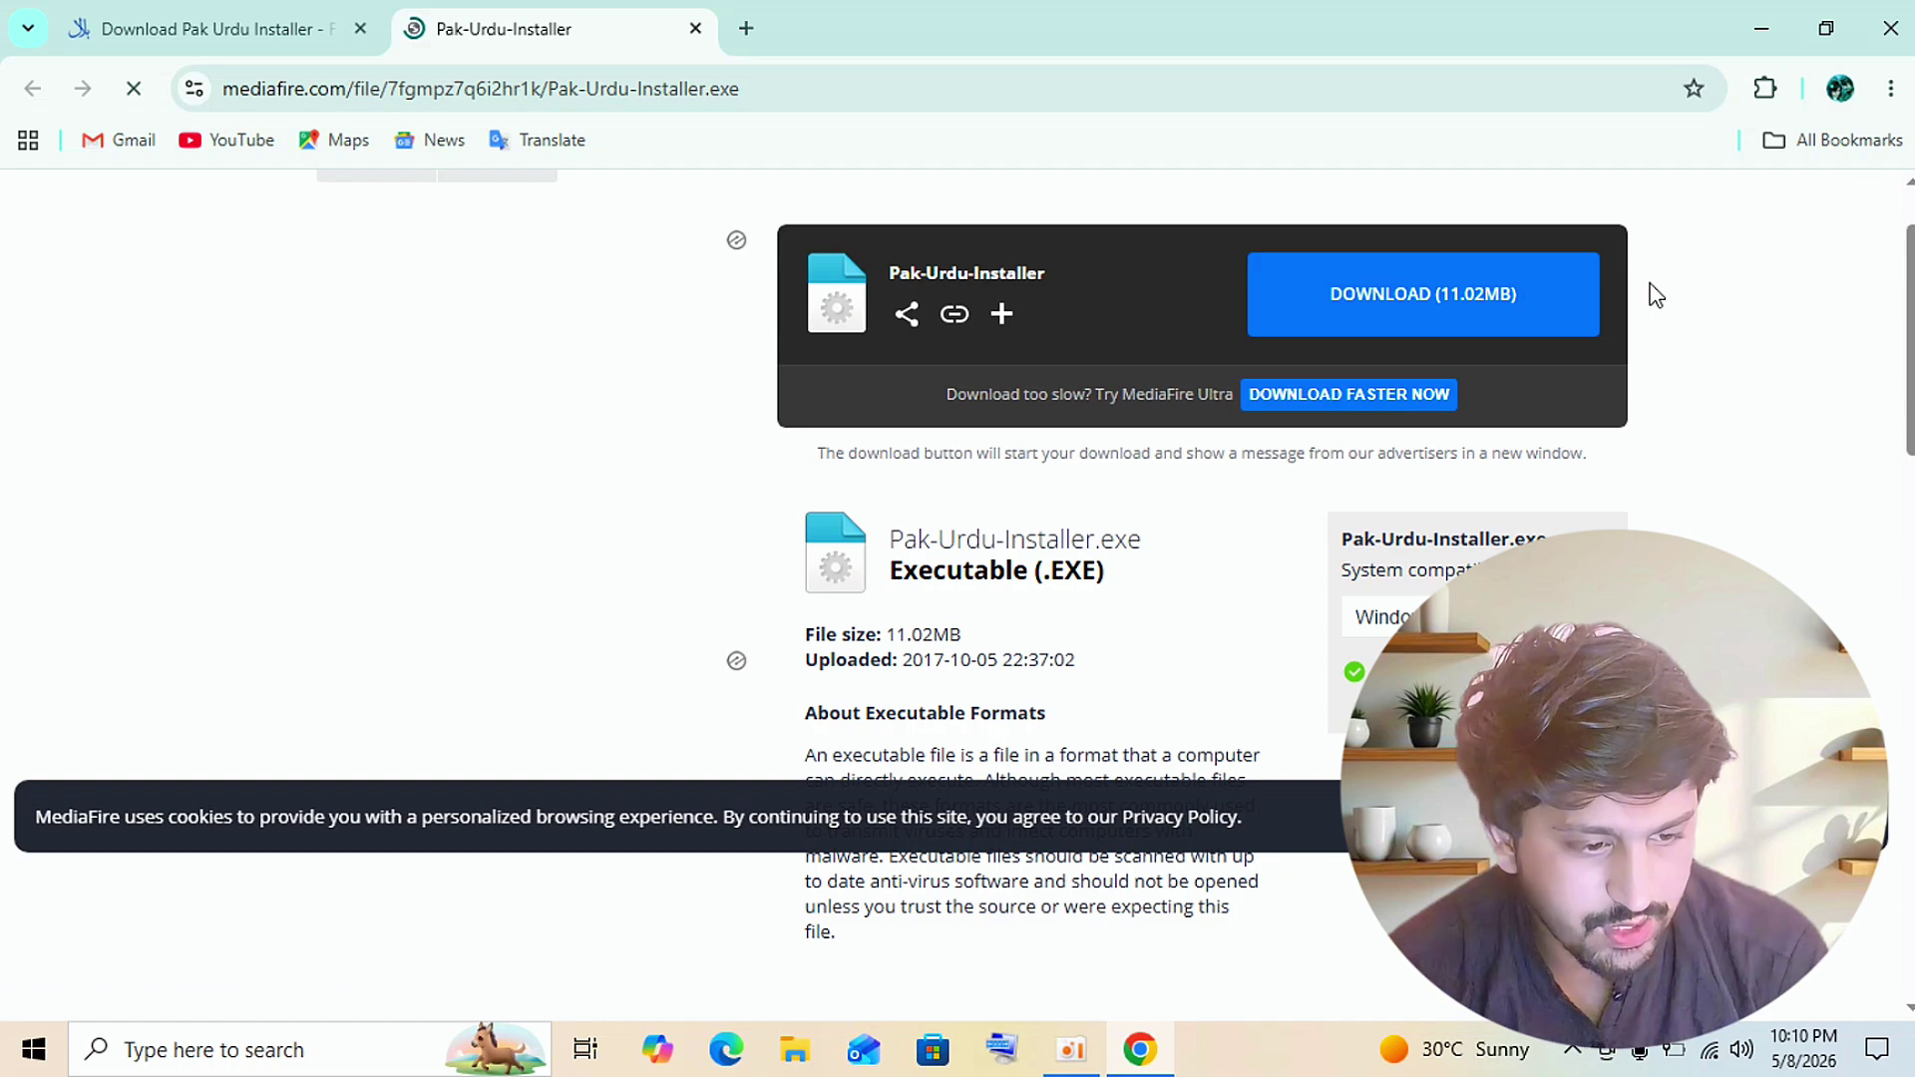
{"action": "left_click", "coordinate": [1509, 296]}
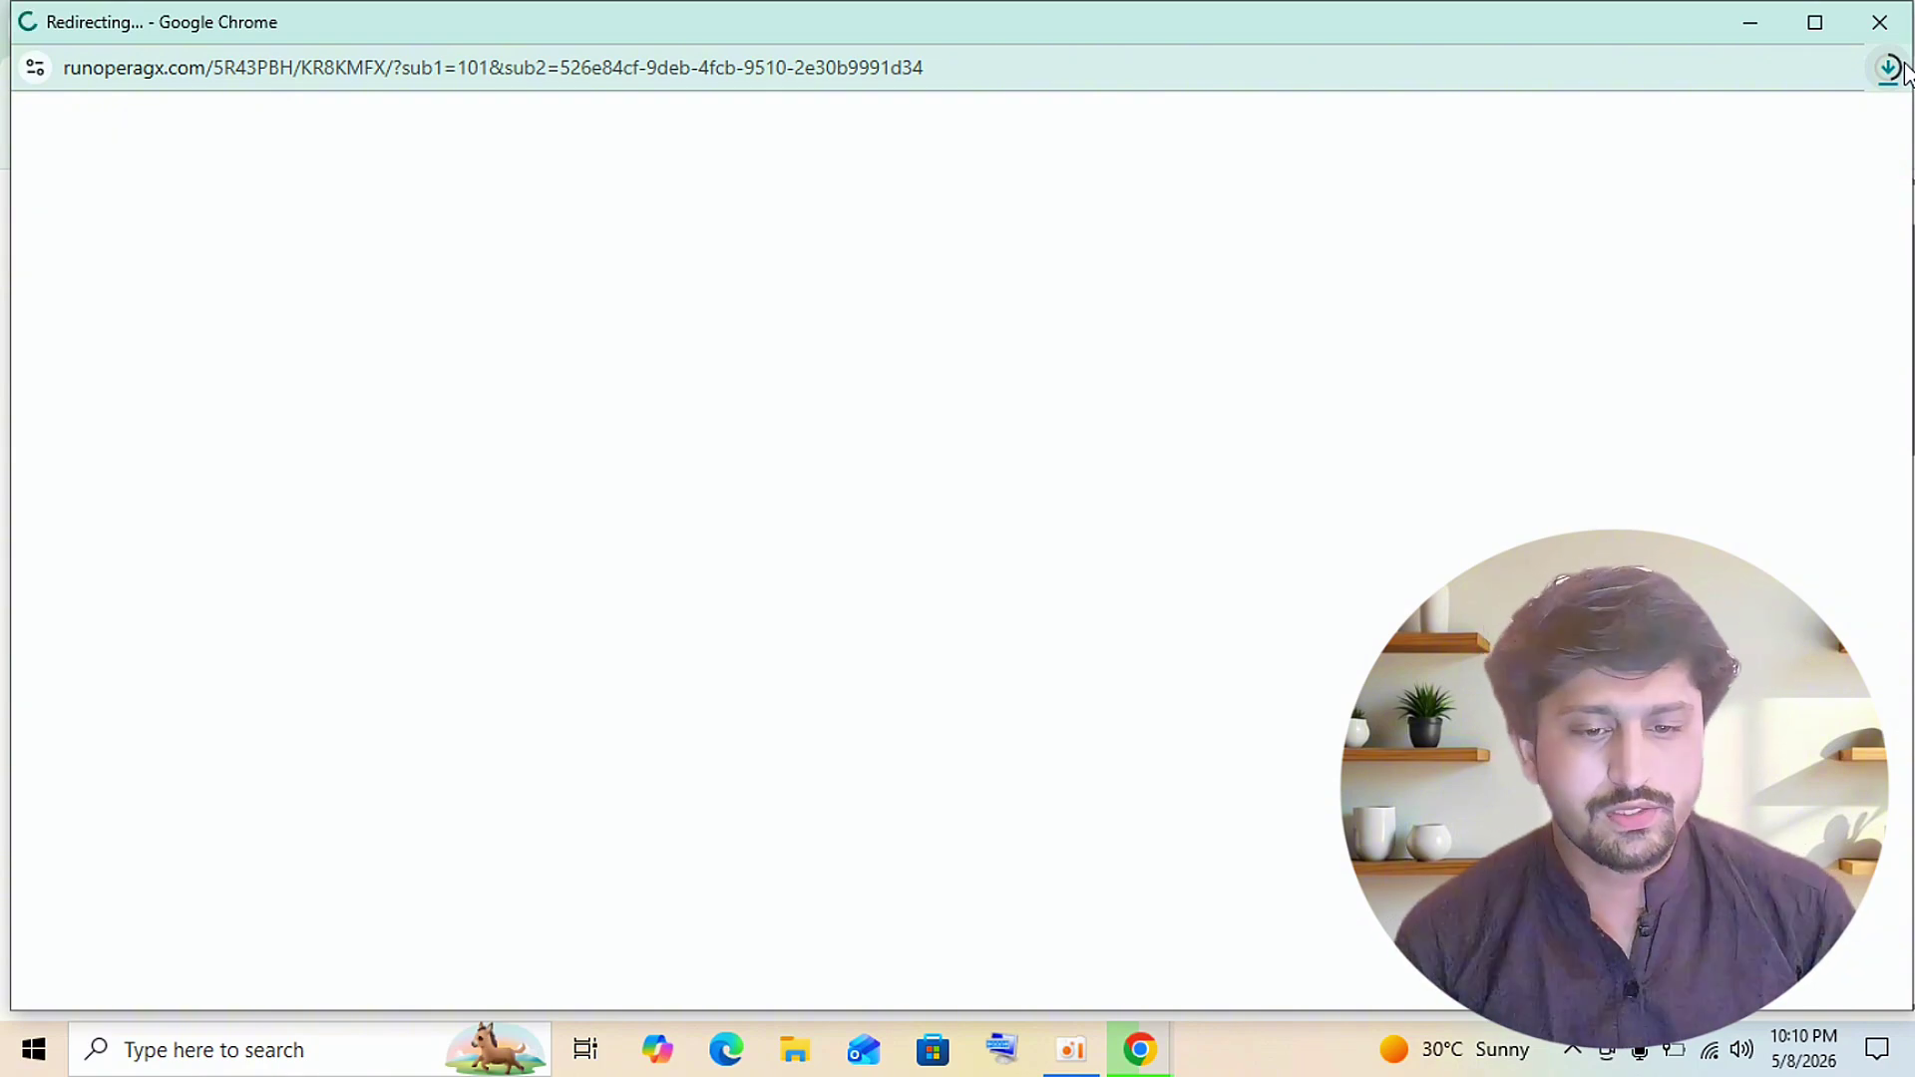
{"action": "left_click", "coordinate": [1892, 67]}
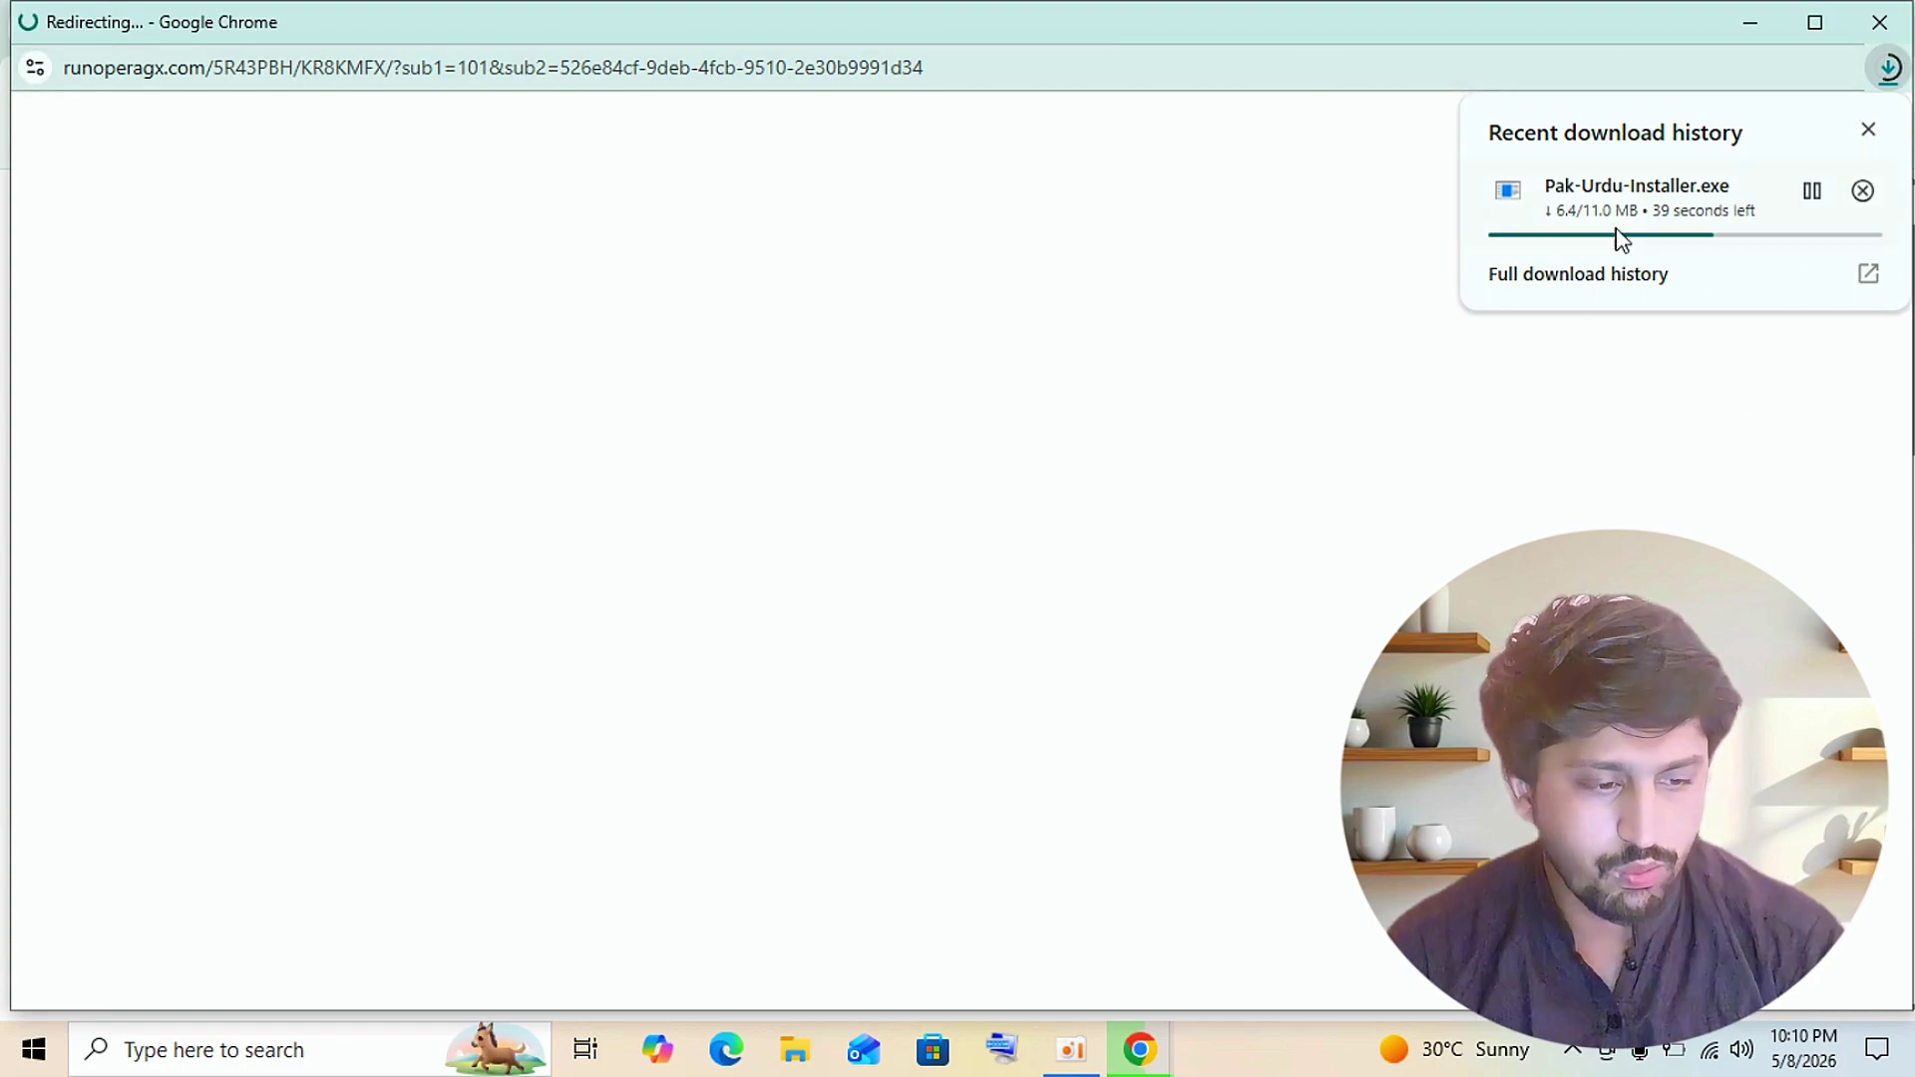
{"action": "left_click", "coordinate": [1746, 40]}
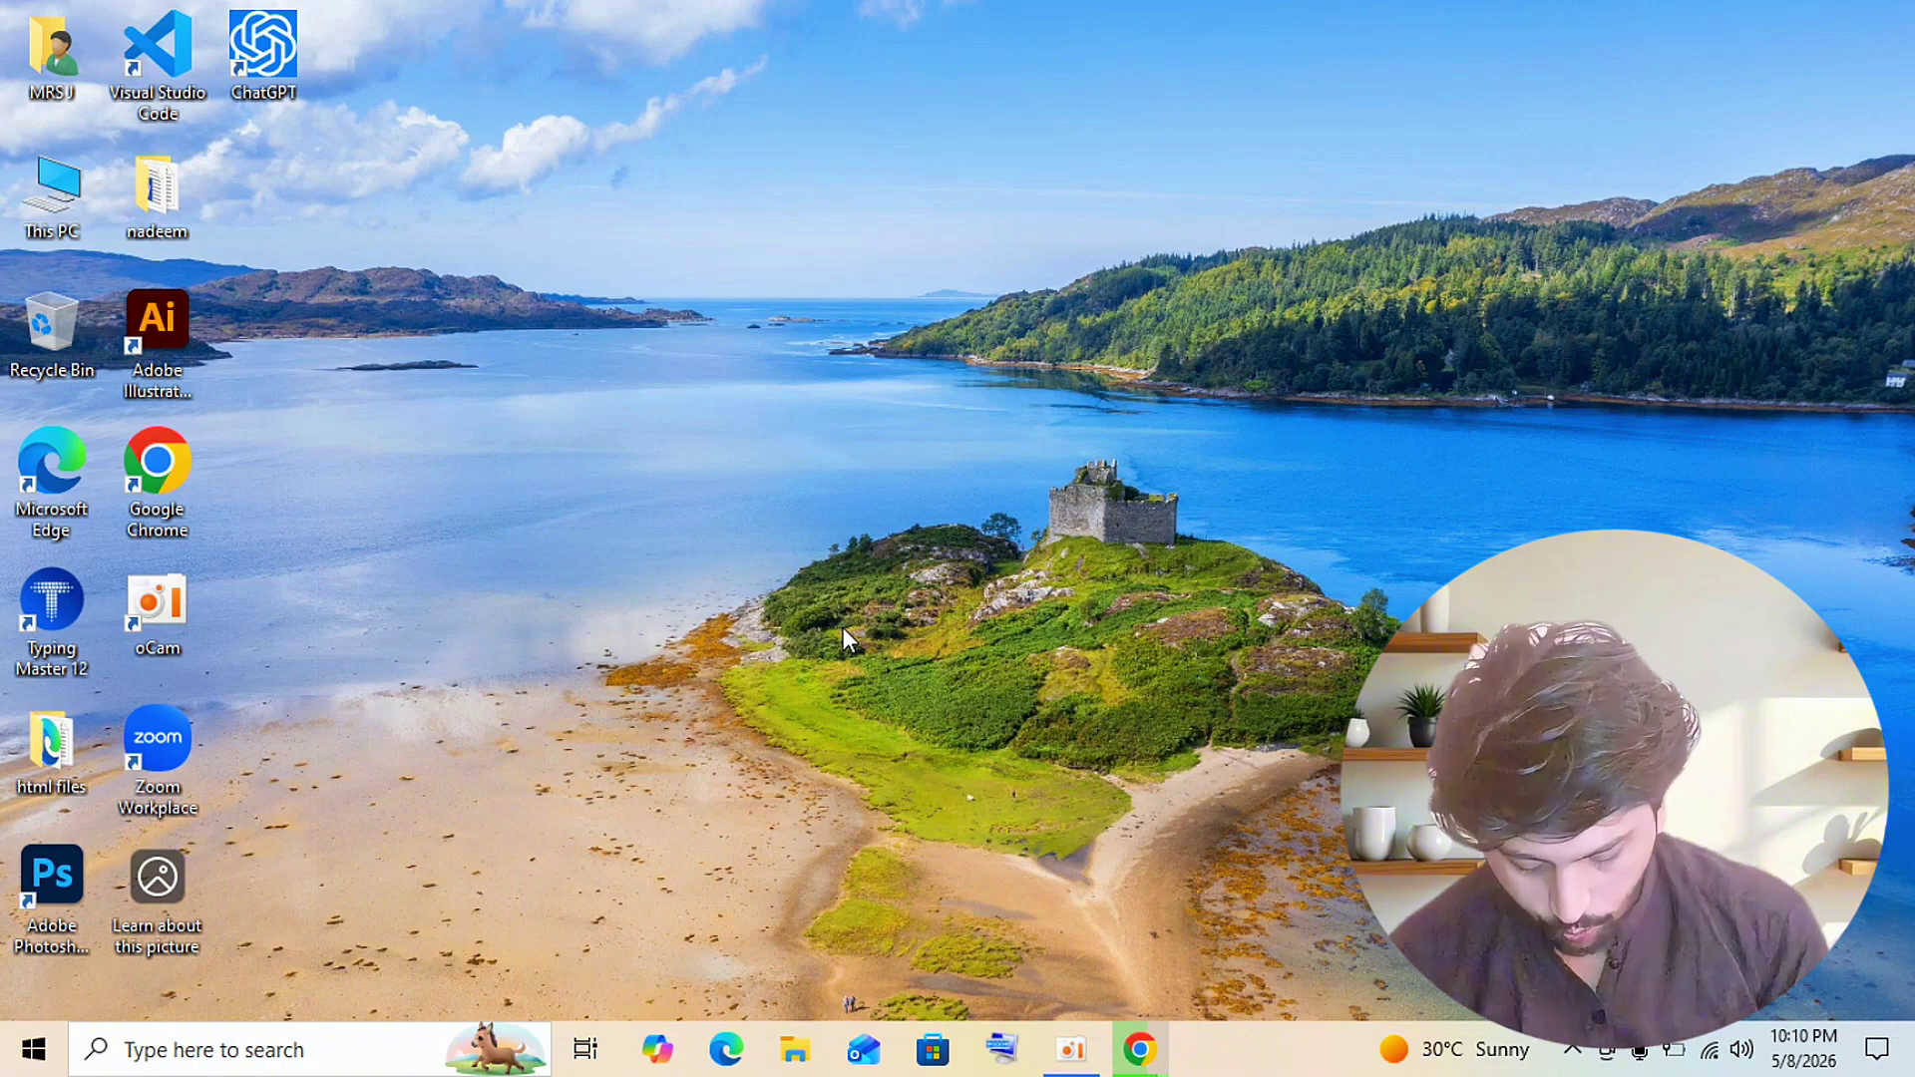
- Launch Microsoft Word, create a blank document, and minimize its window
{"action": "key", "text": "super+r"}
{"action": "key", "text": "Return"}
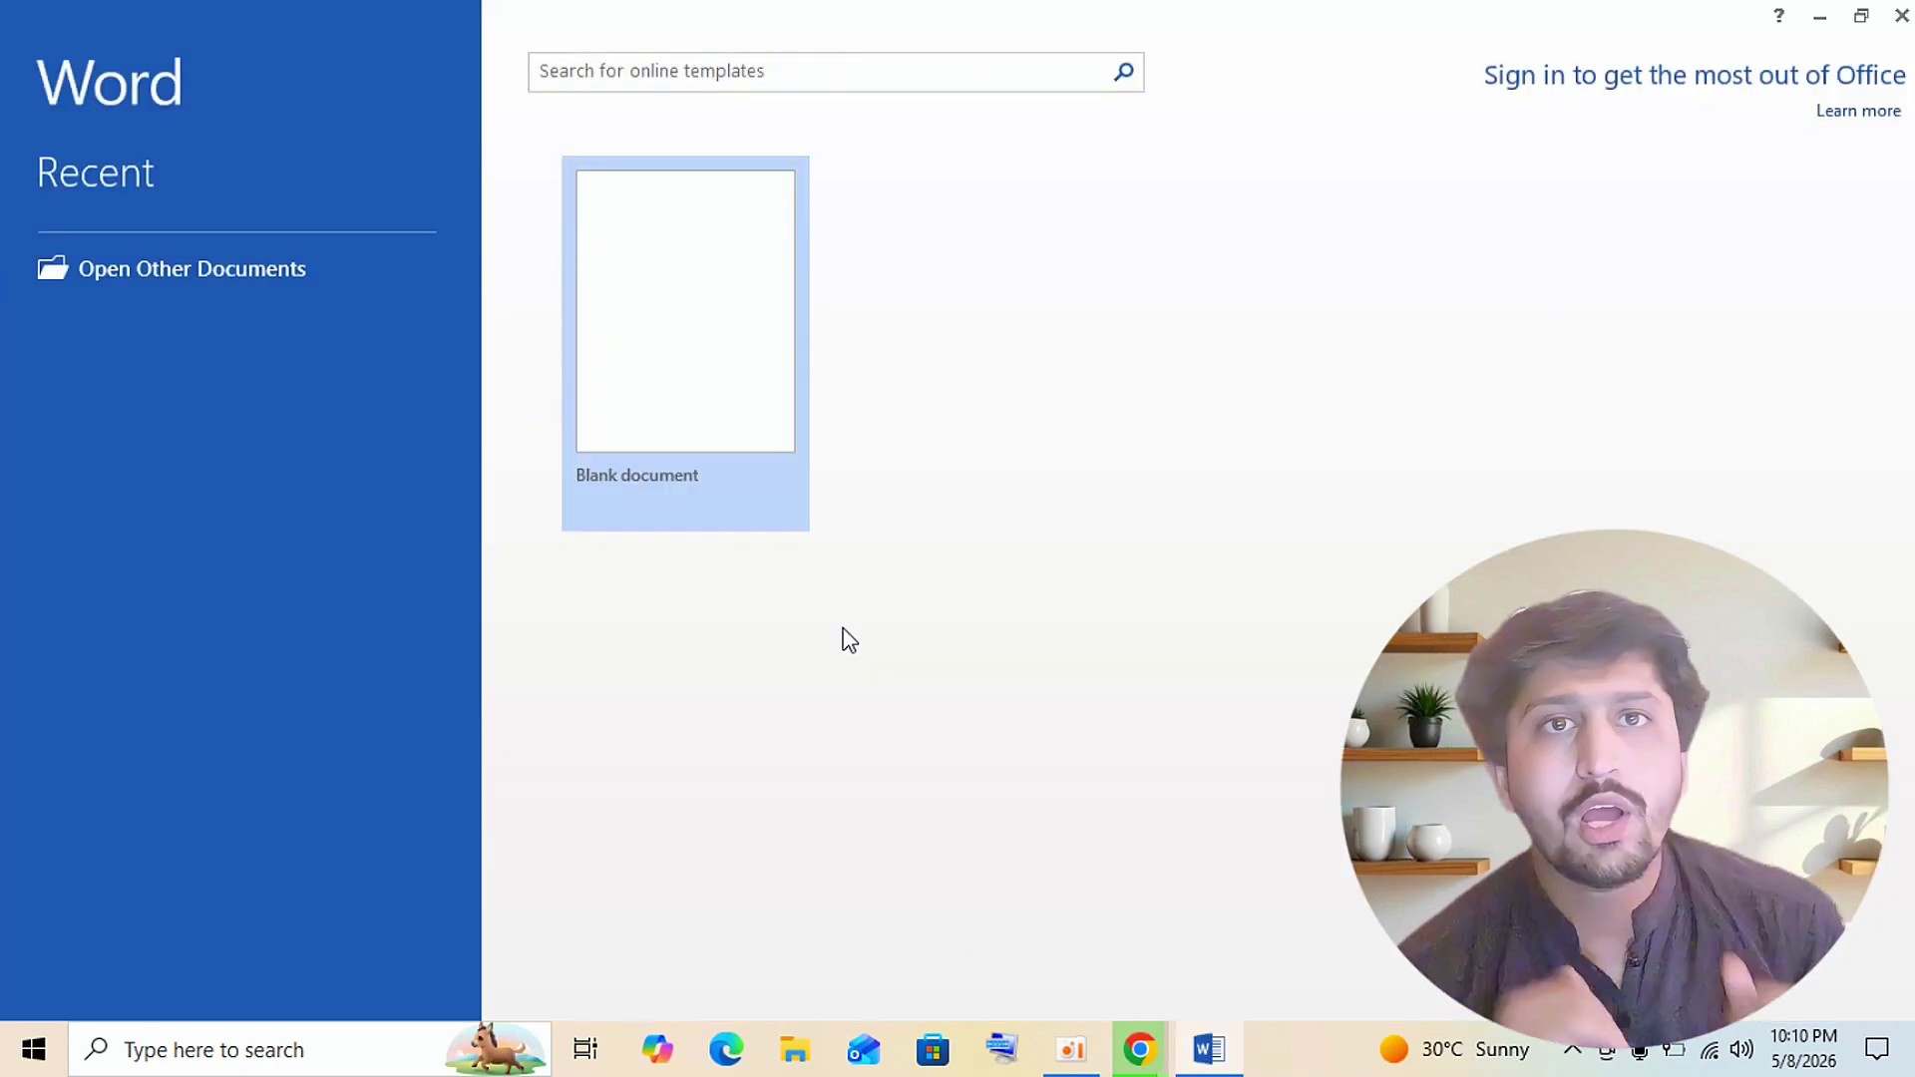
{"action": "left_click", "coordinate": [722, 392]}
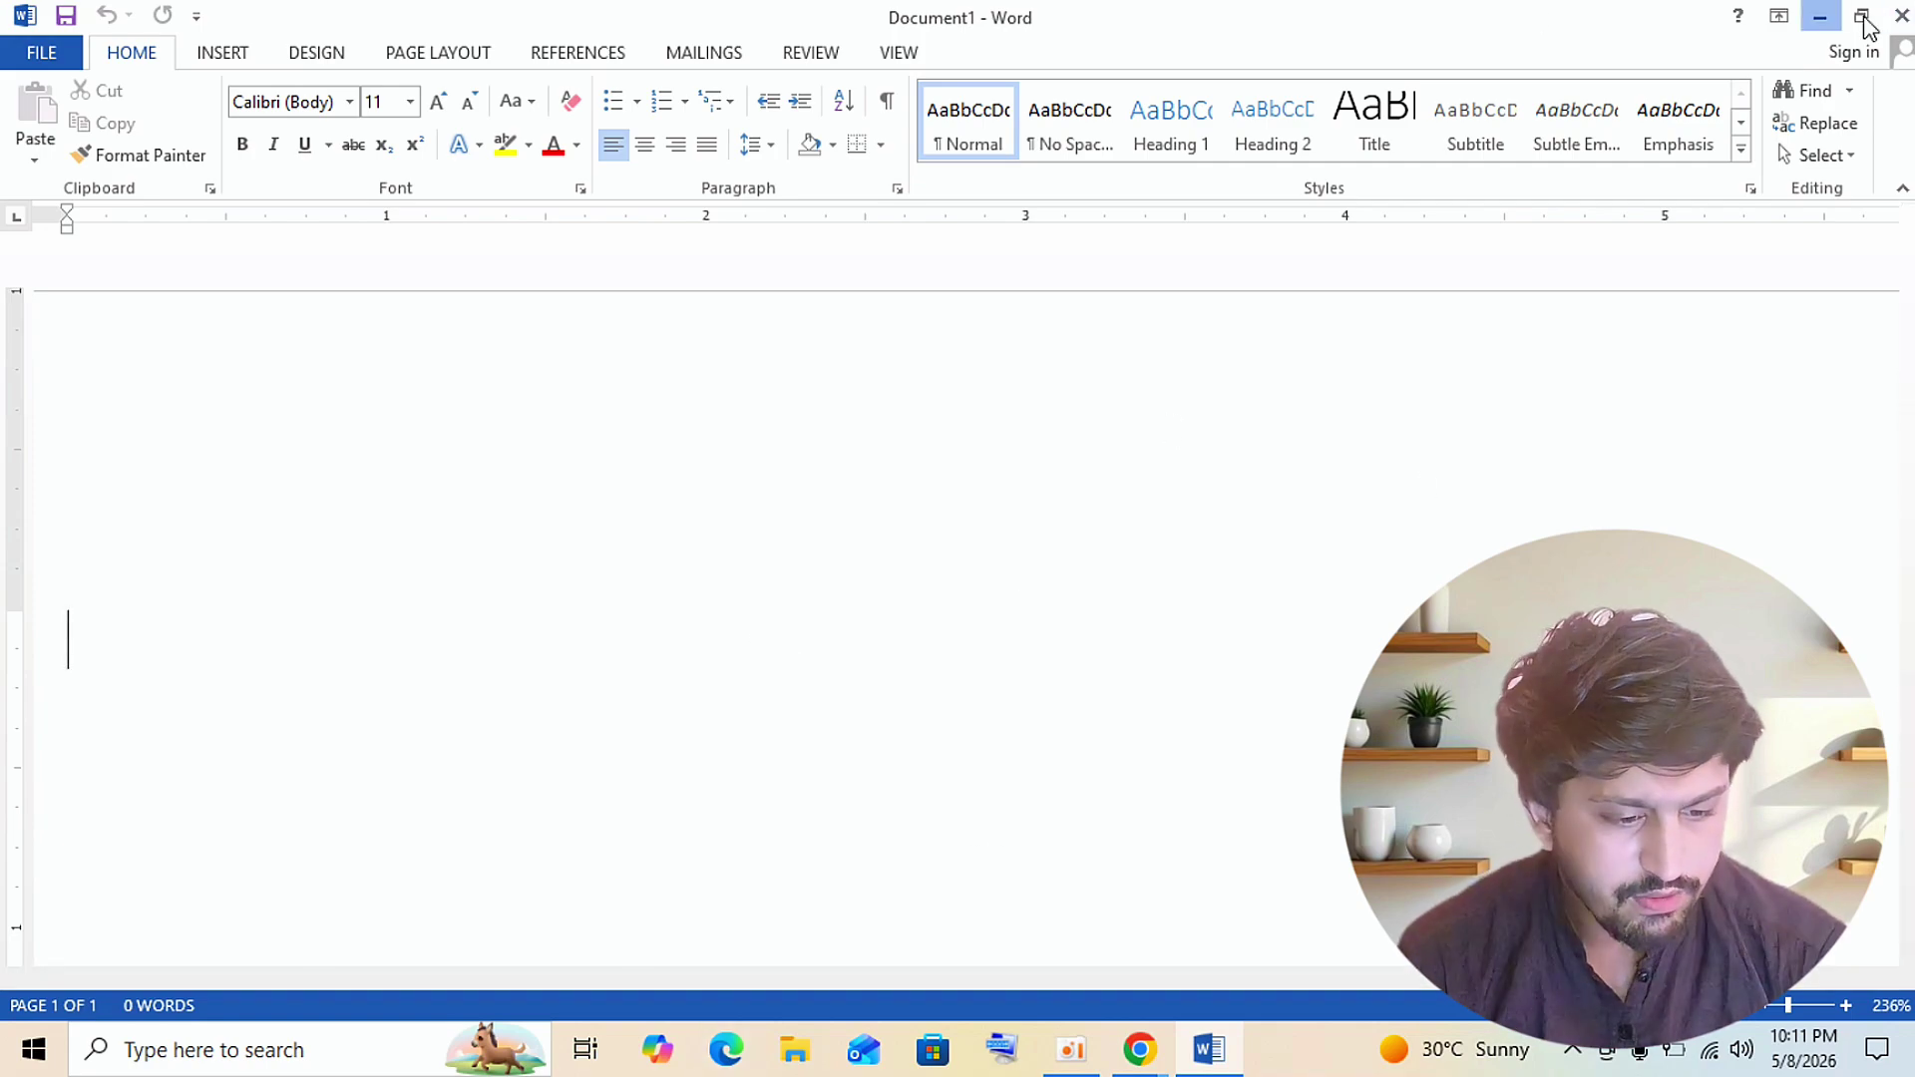
{"action": "left_click", "coordinate": [1820, 17]}
{"action": "left_click", "coordinate": [1071, 1049]}
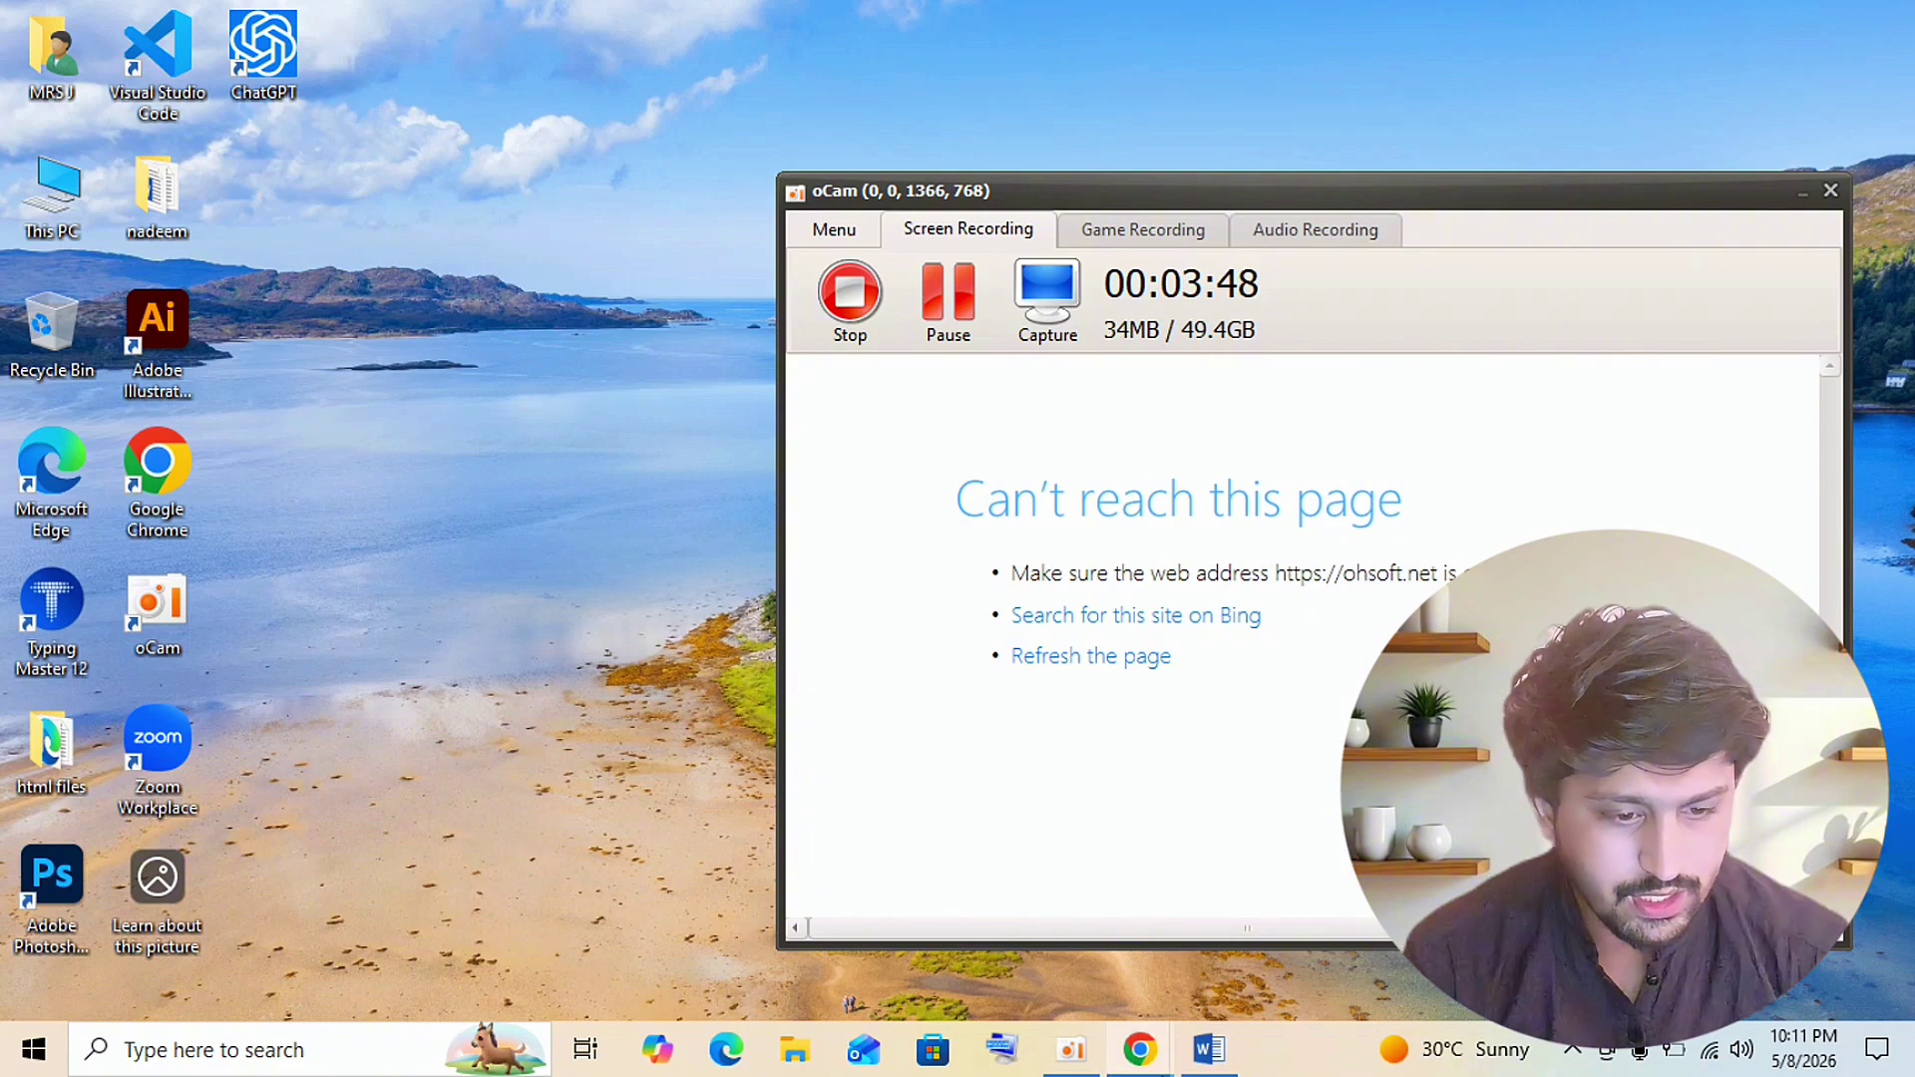
{"action": "mouse_move", "coordinate": [1147, 1052]}
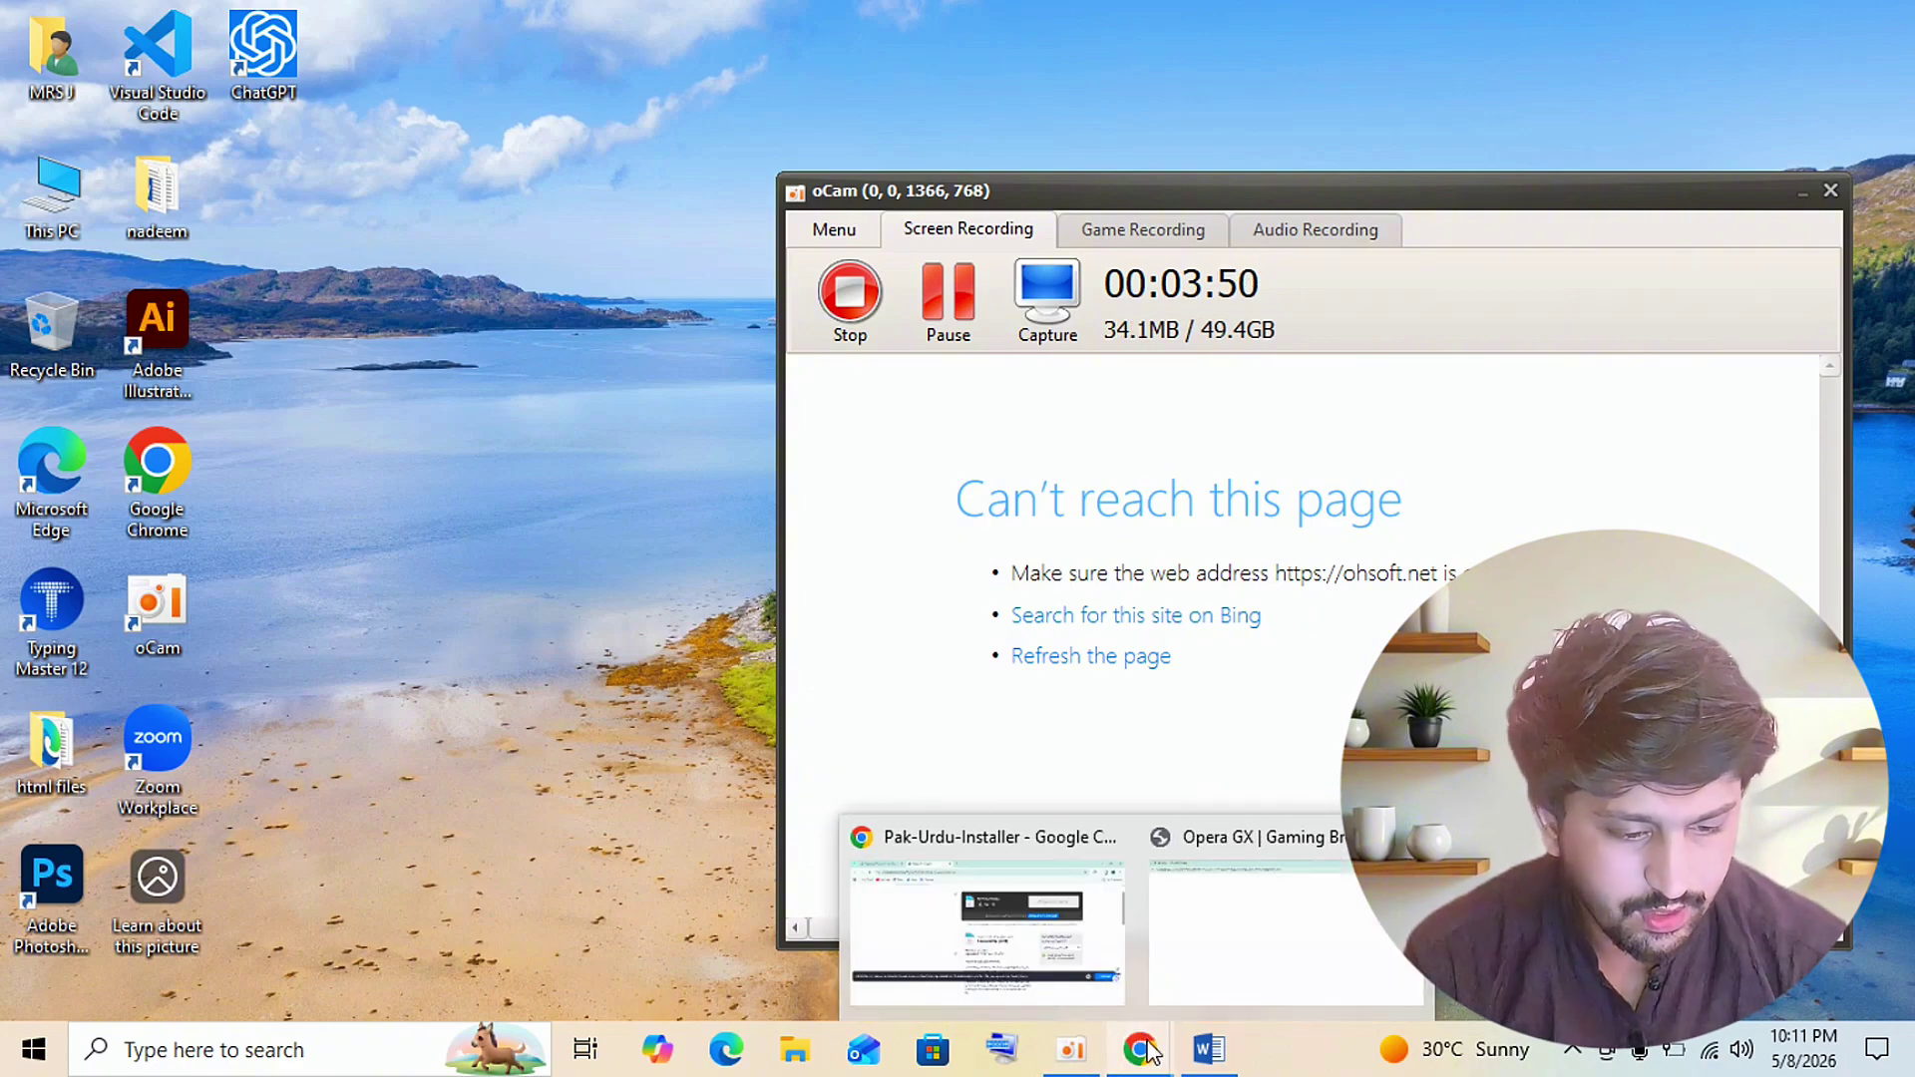
{"action": "left_click", "coordinate": [1800, 193]}
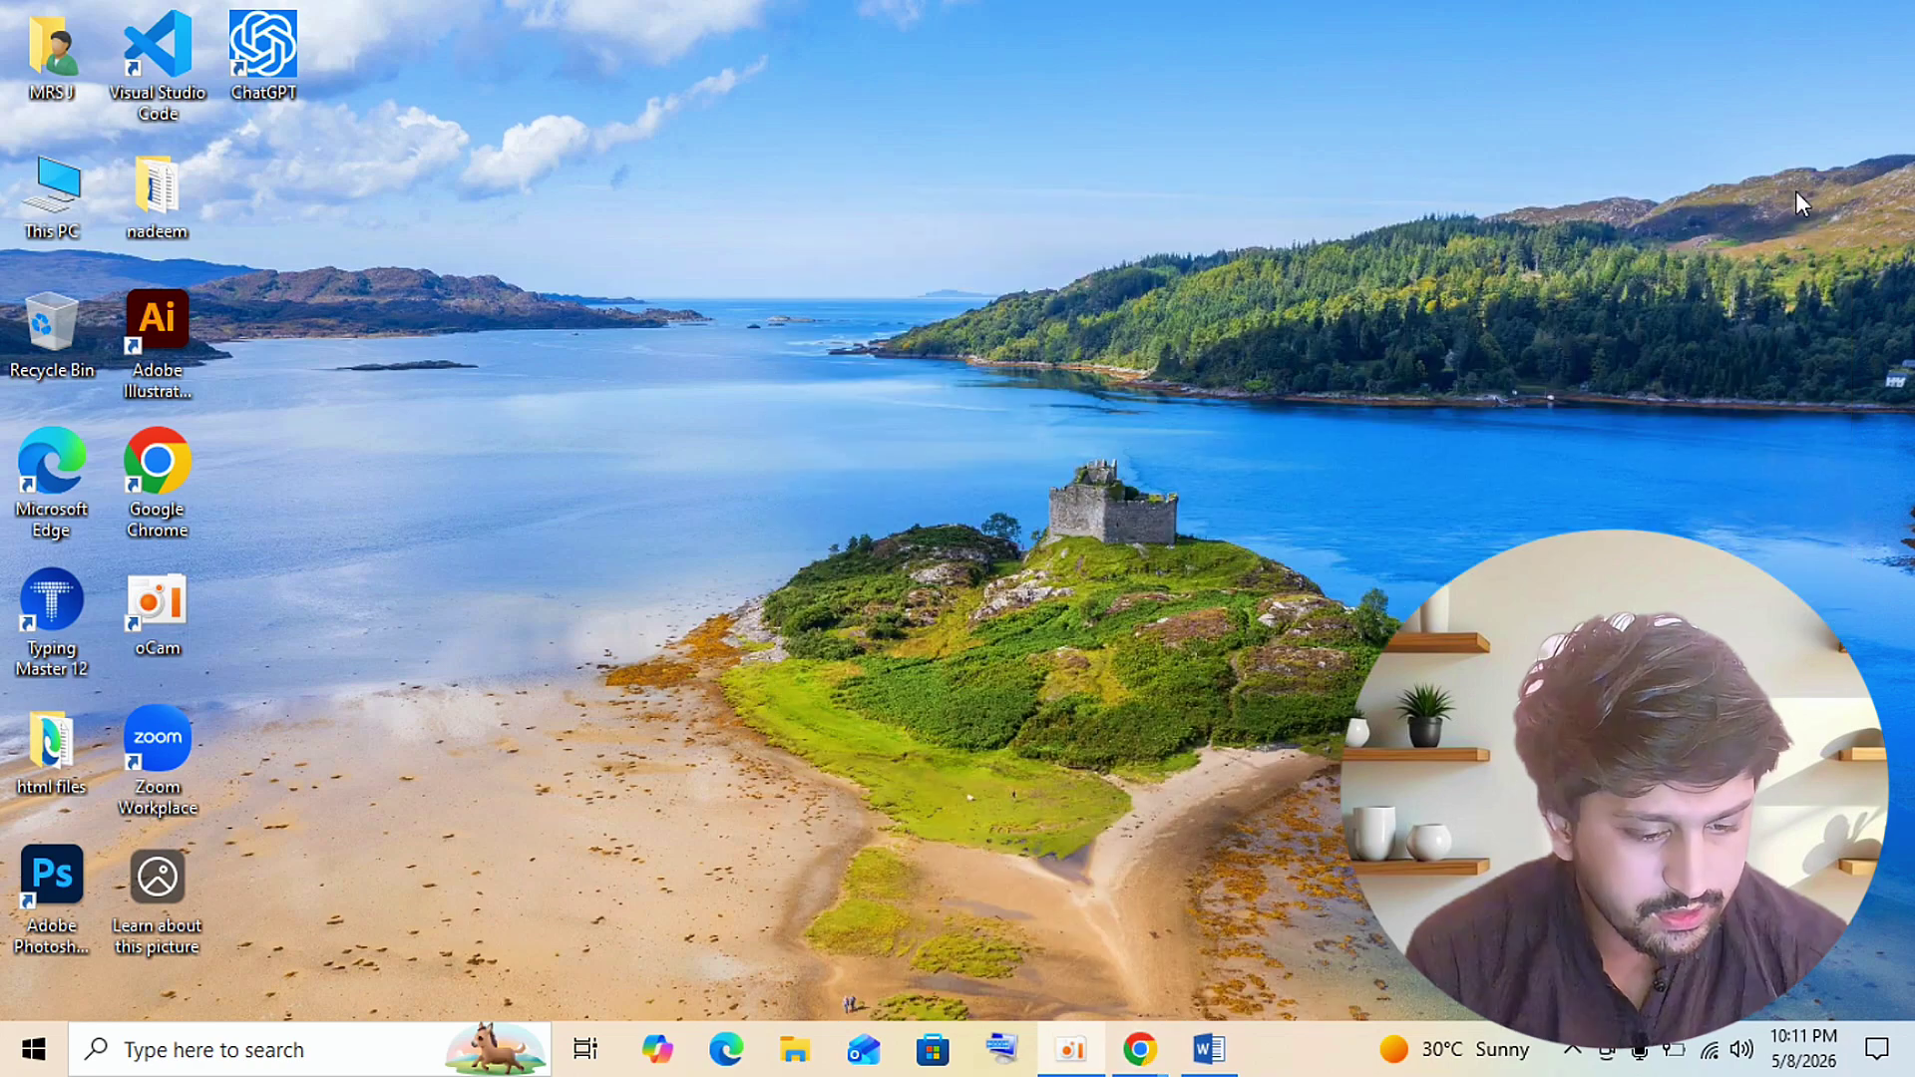
- Return to Chrome for the downloaded Pak-Urdu-Installer and dismiss the duplicate setup notices
{"action": "left_click", "coordinate": [1153, 1048]}
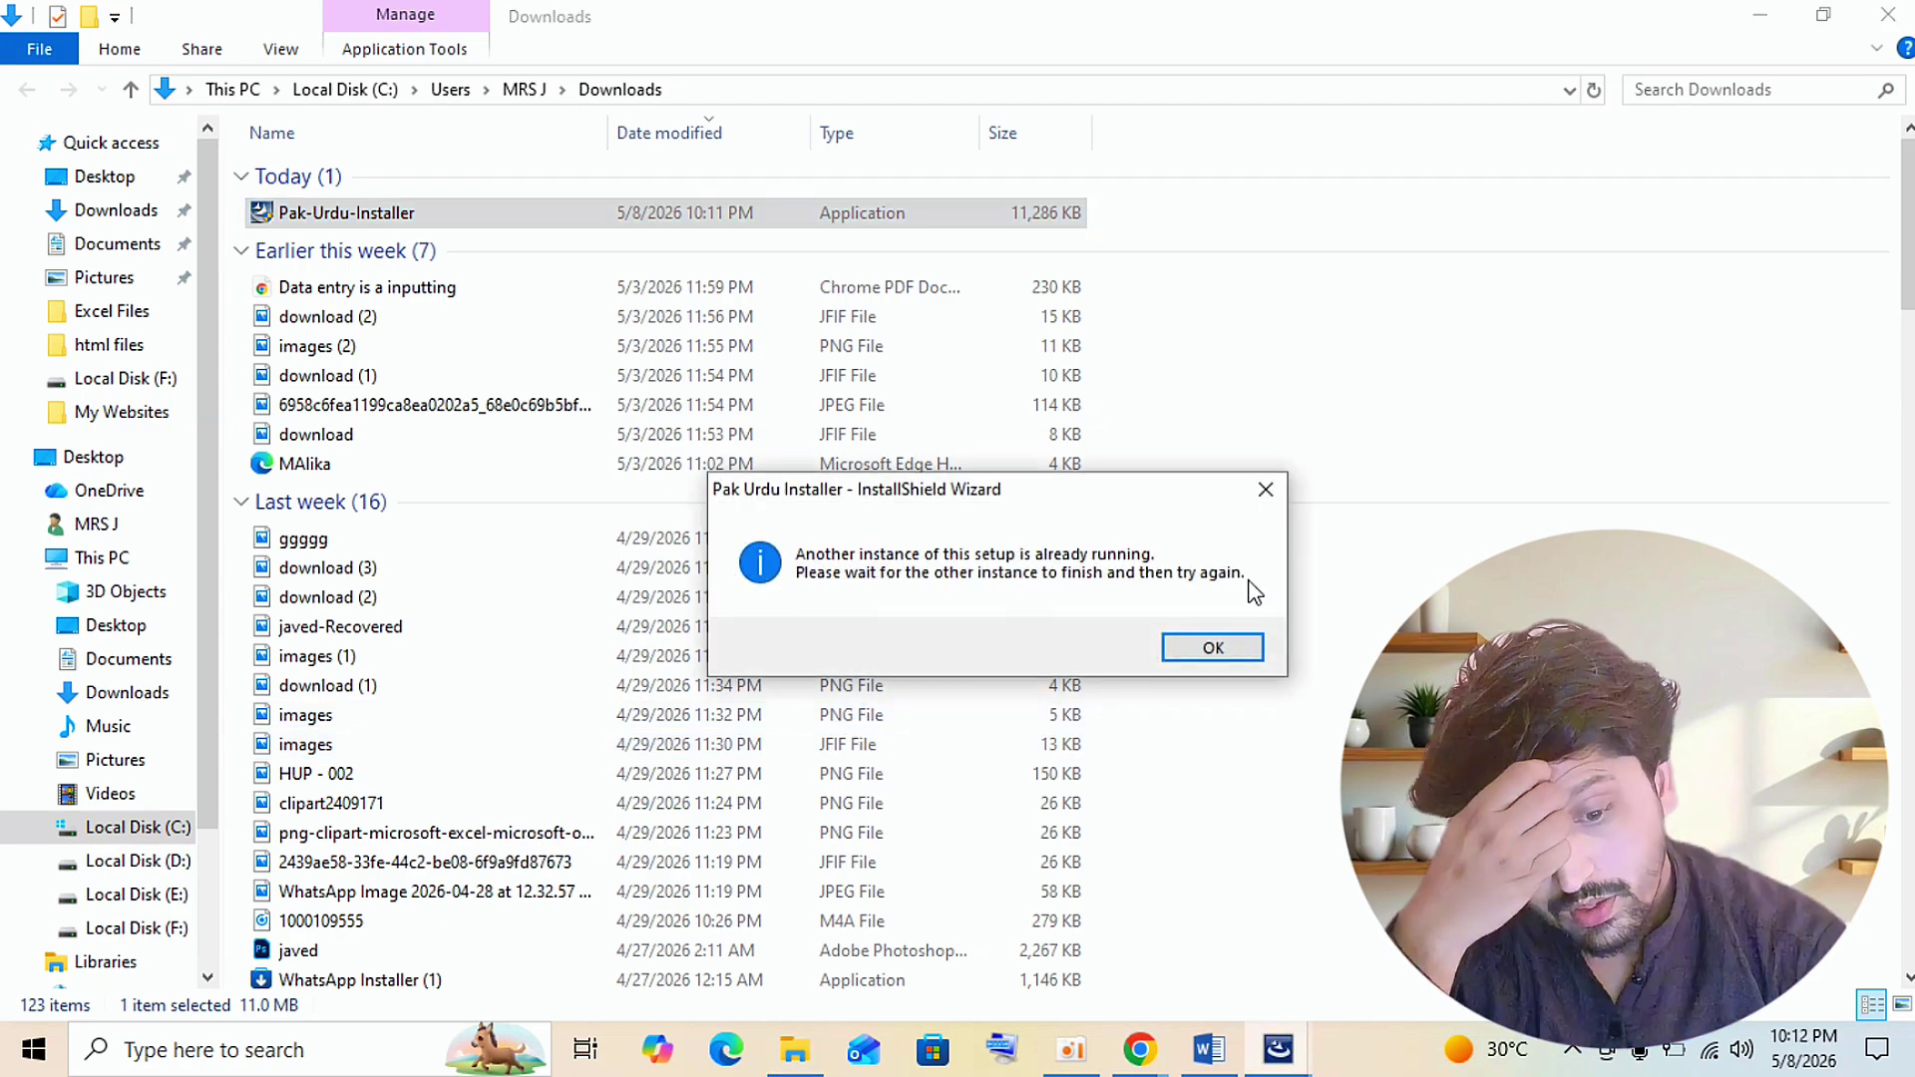
{"action": "left_click", "coordinate": [1240, 658]}
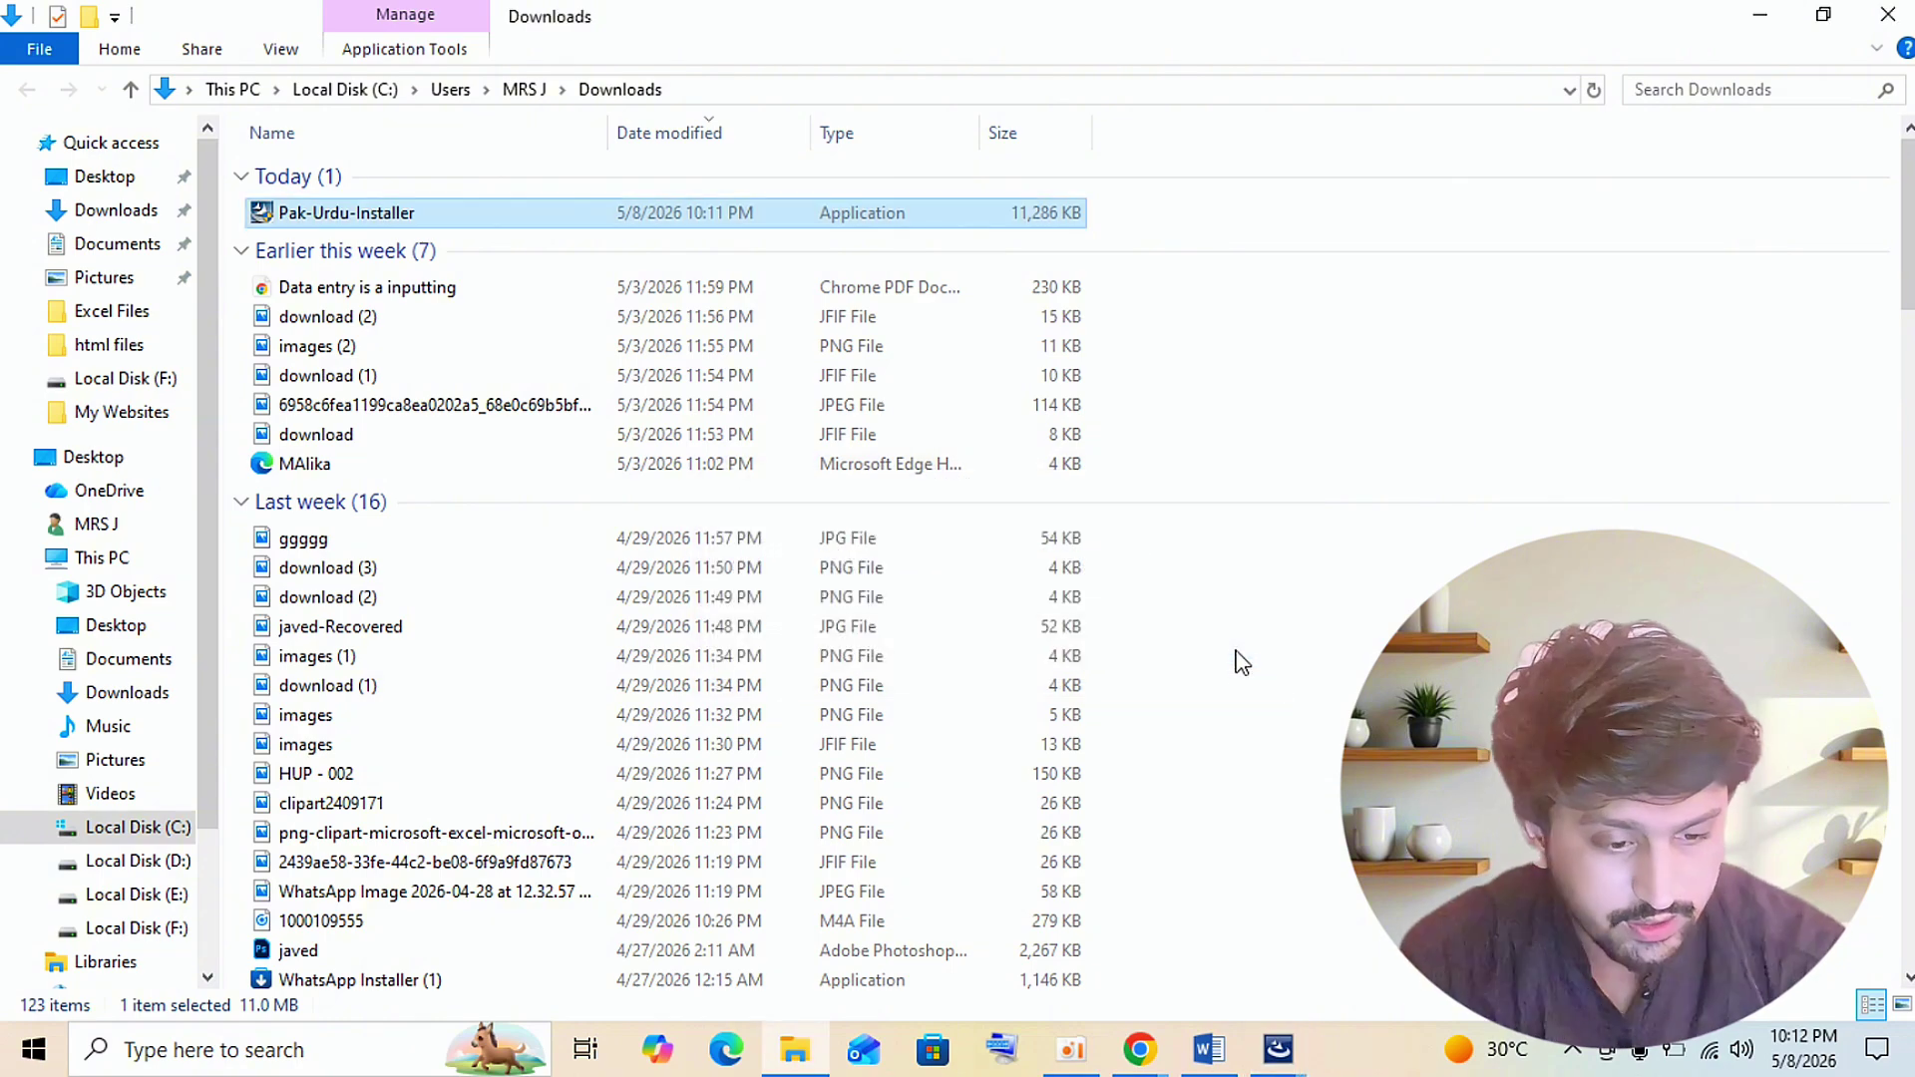
{"action": "left_click", "coordinate": [1277, 1055]}
{"action": "left_click", "coordinate": [1333, 913]}
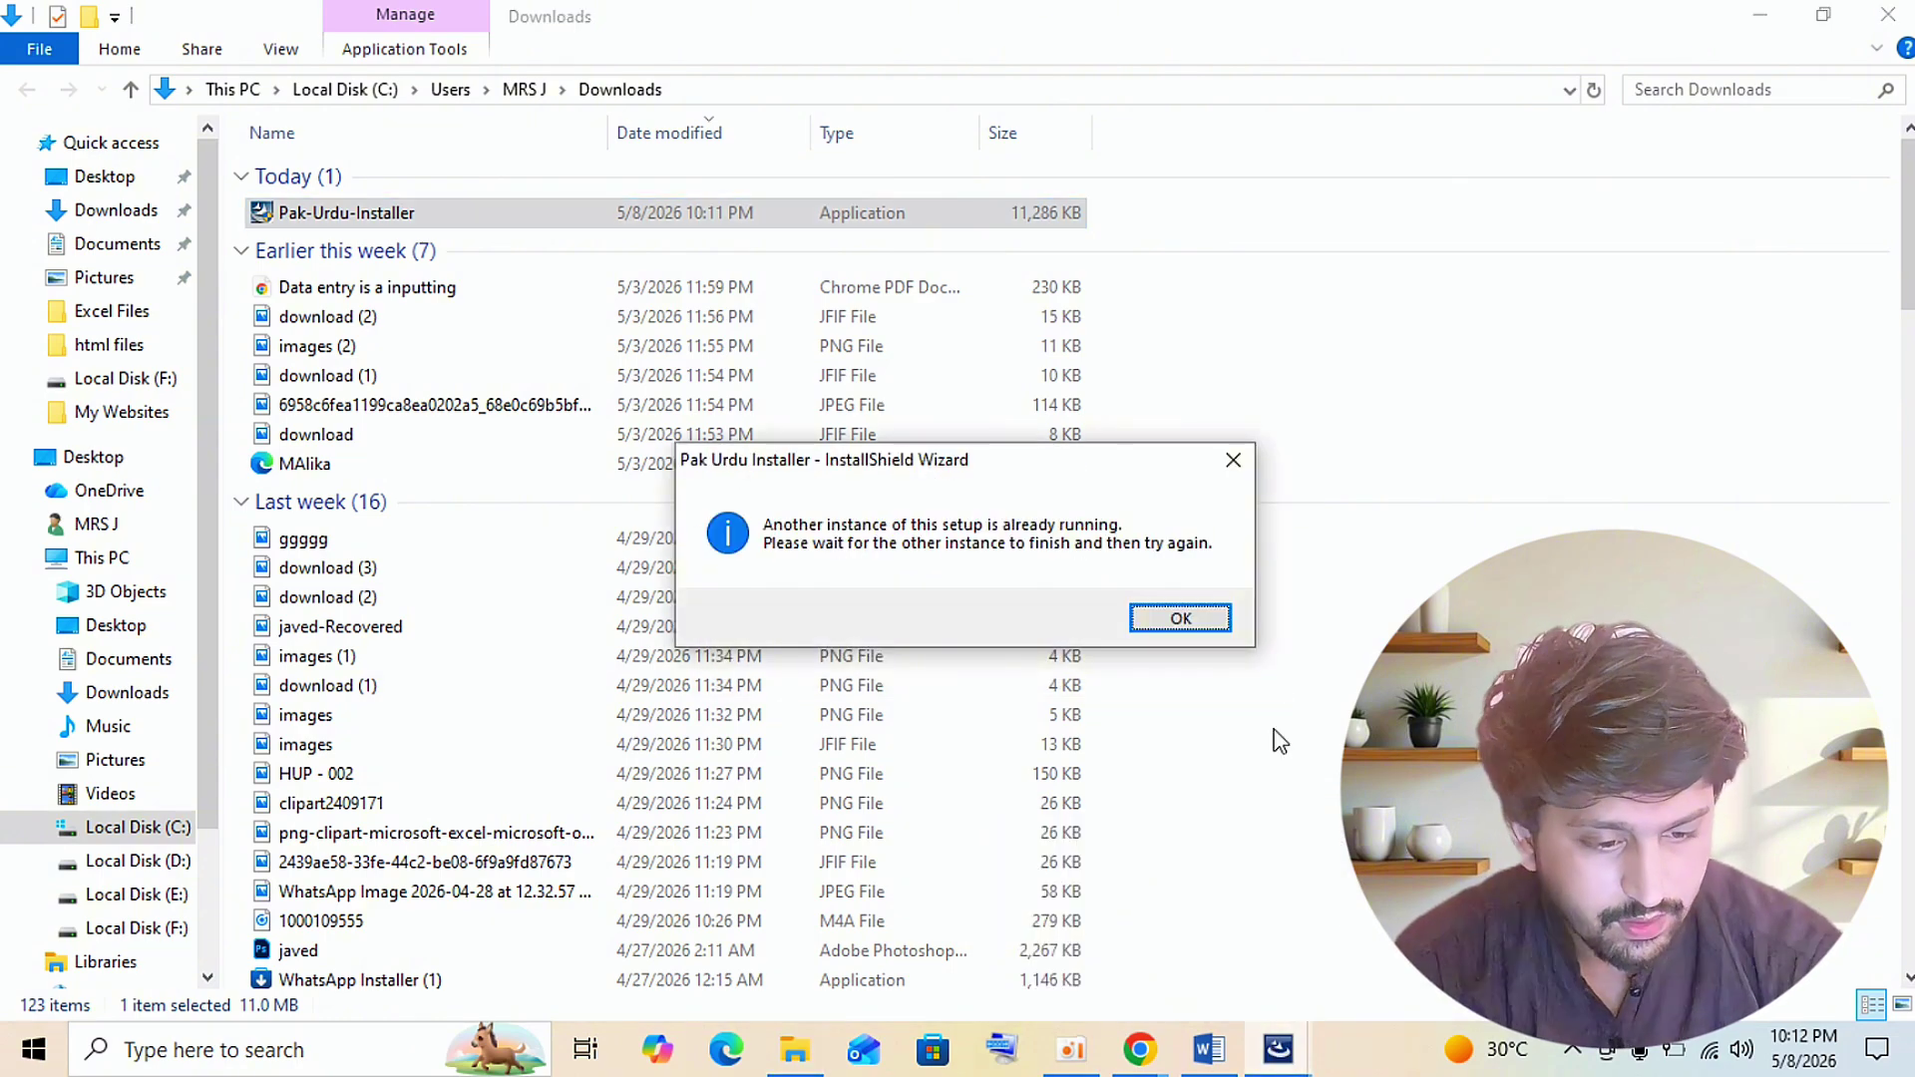
{"action": "left_click", "coordinate": [1213, 626]}
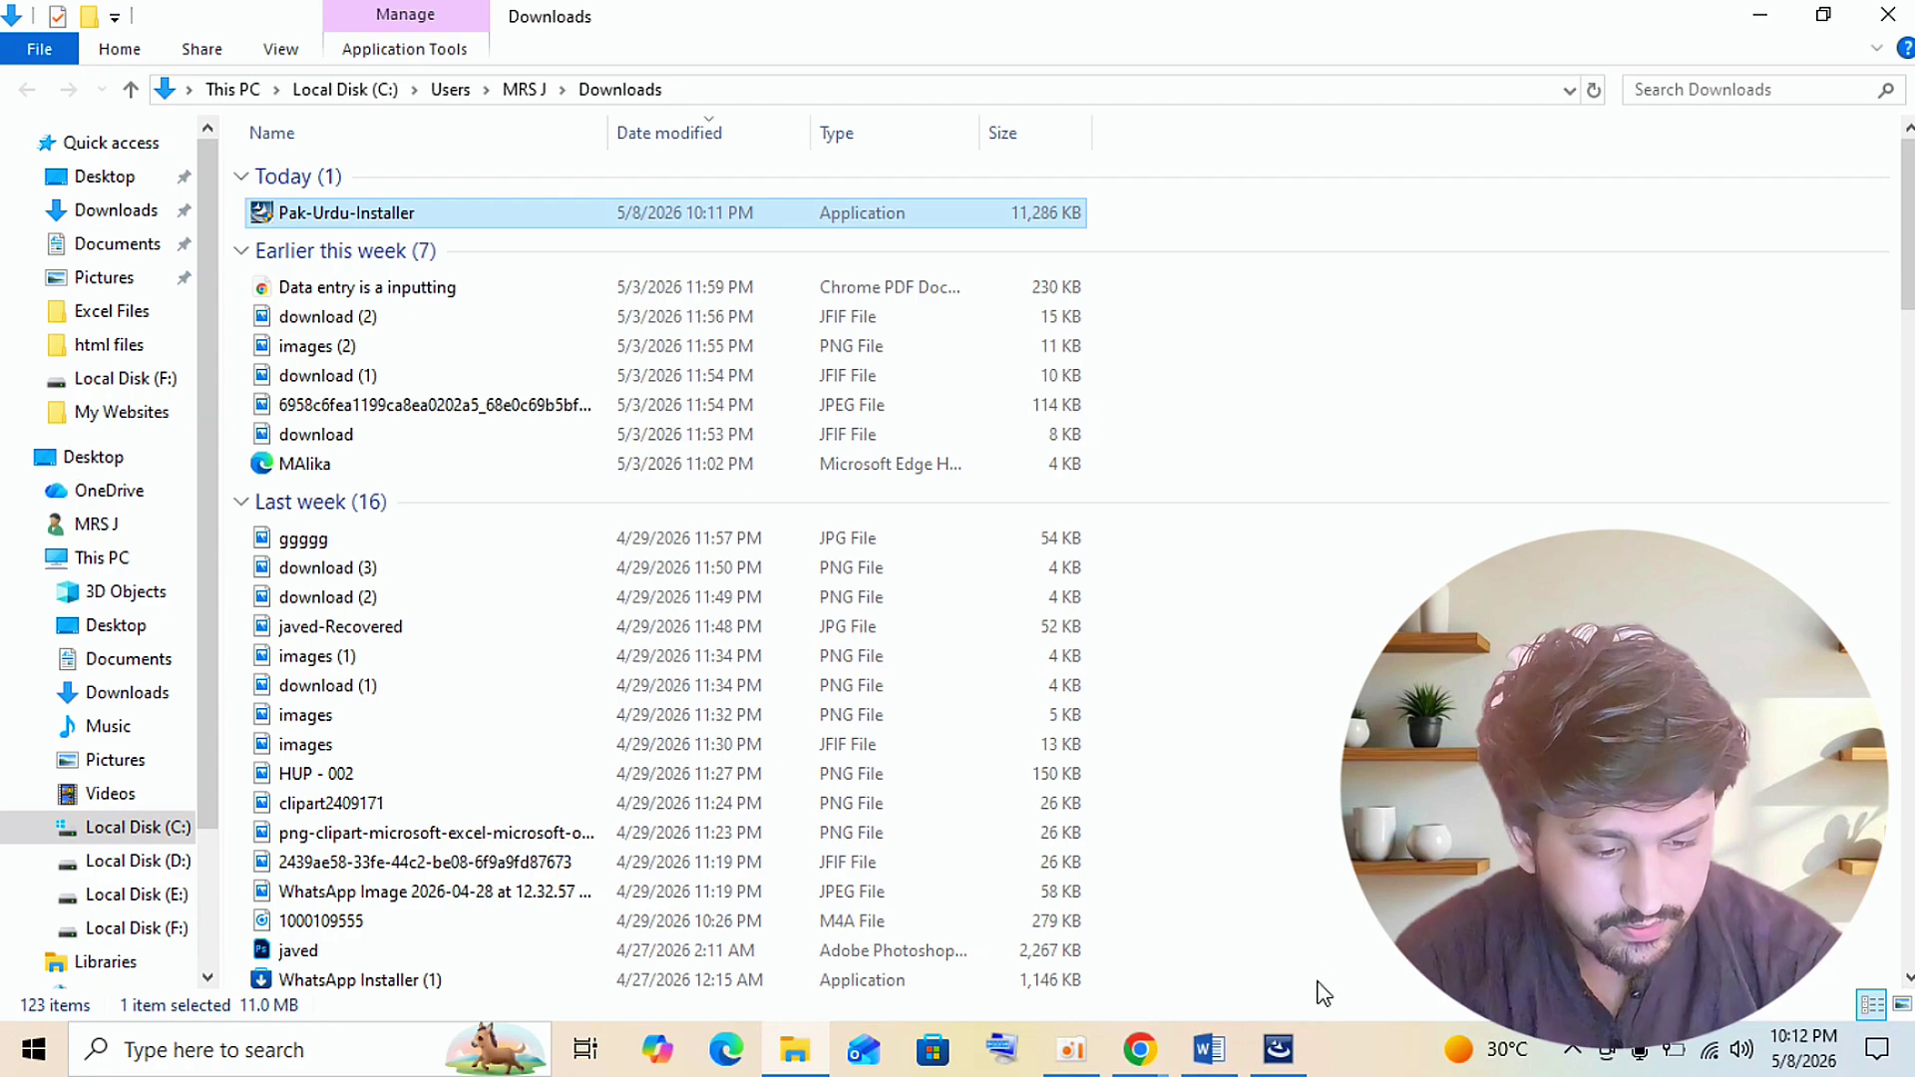
- Install Pak Urdu Installer through its InstallShield Wizard and finish with the option to restart the computer now
{"action": "left_click", "coordinate": [1285, 1048]}
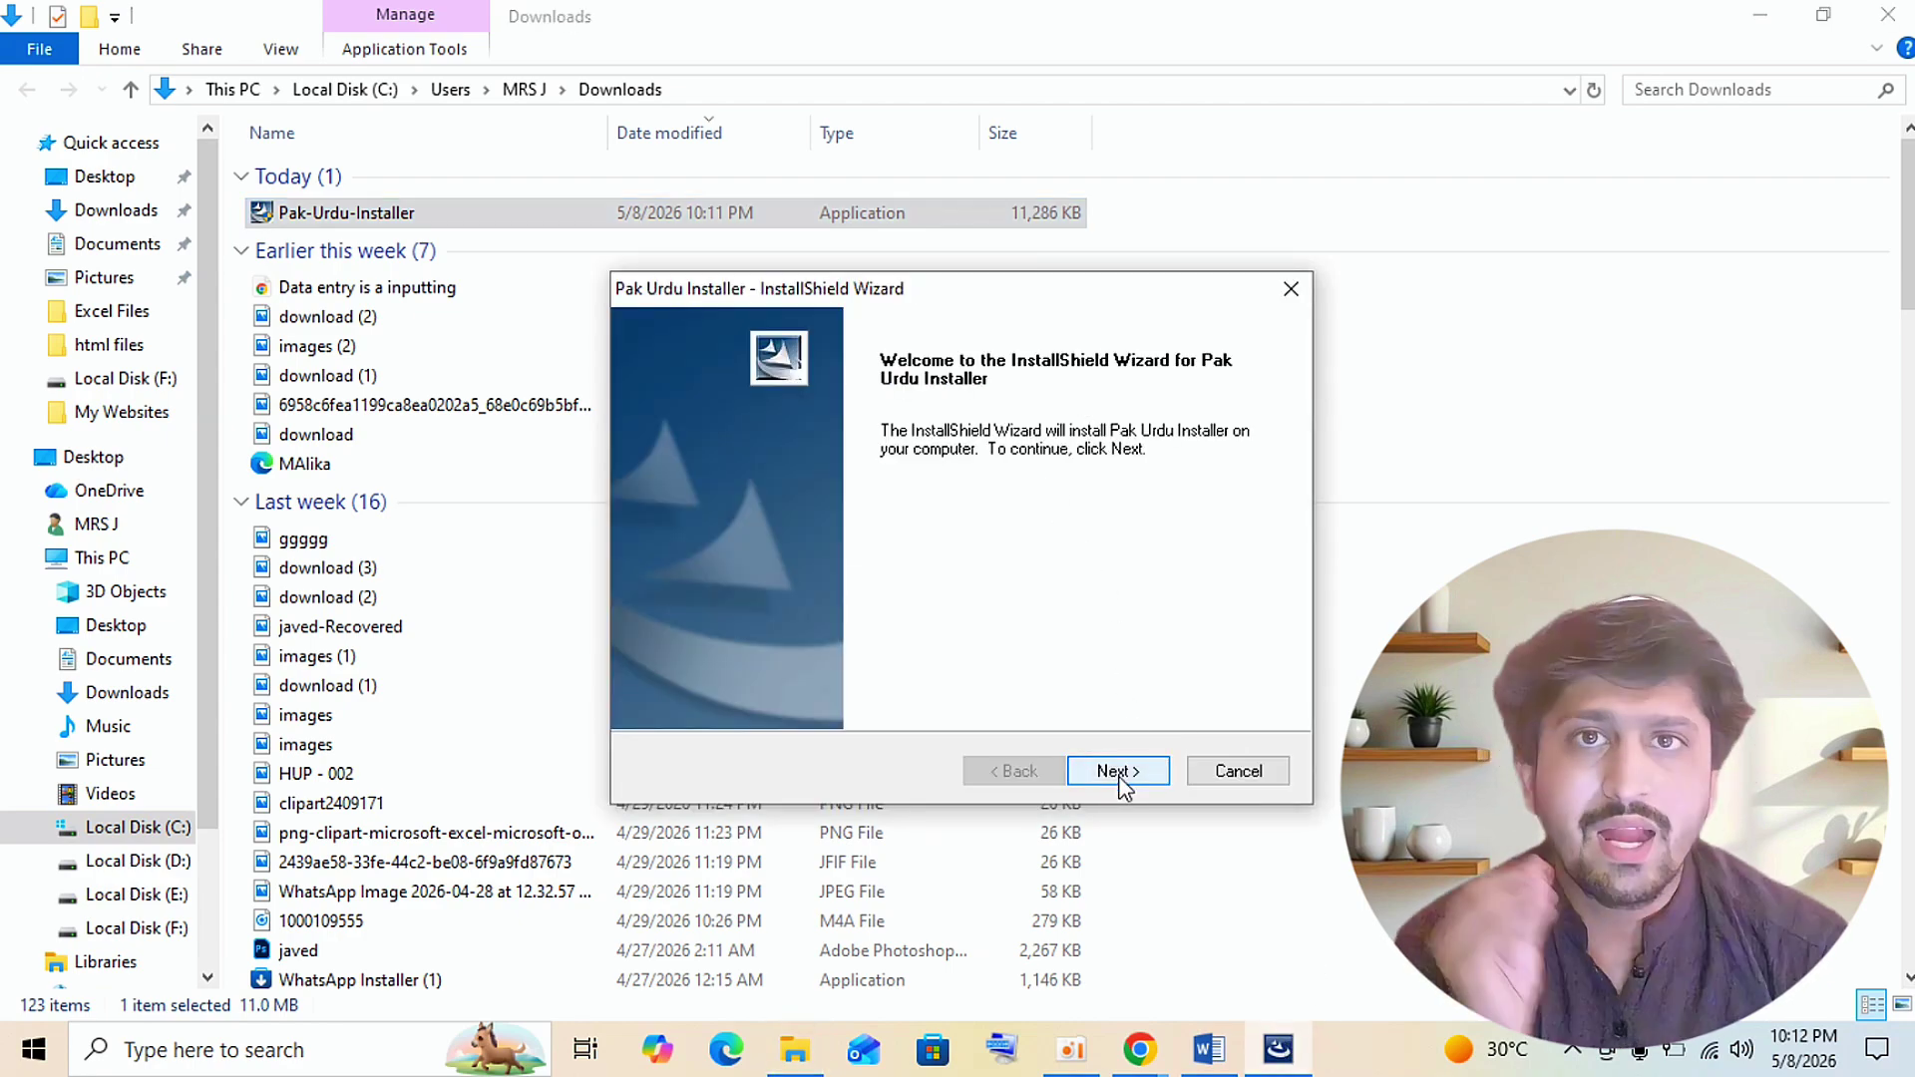
{"action": "left_click", "coordinate": [1122, 781]}
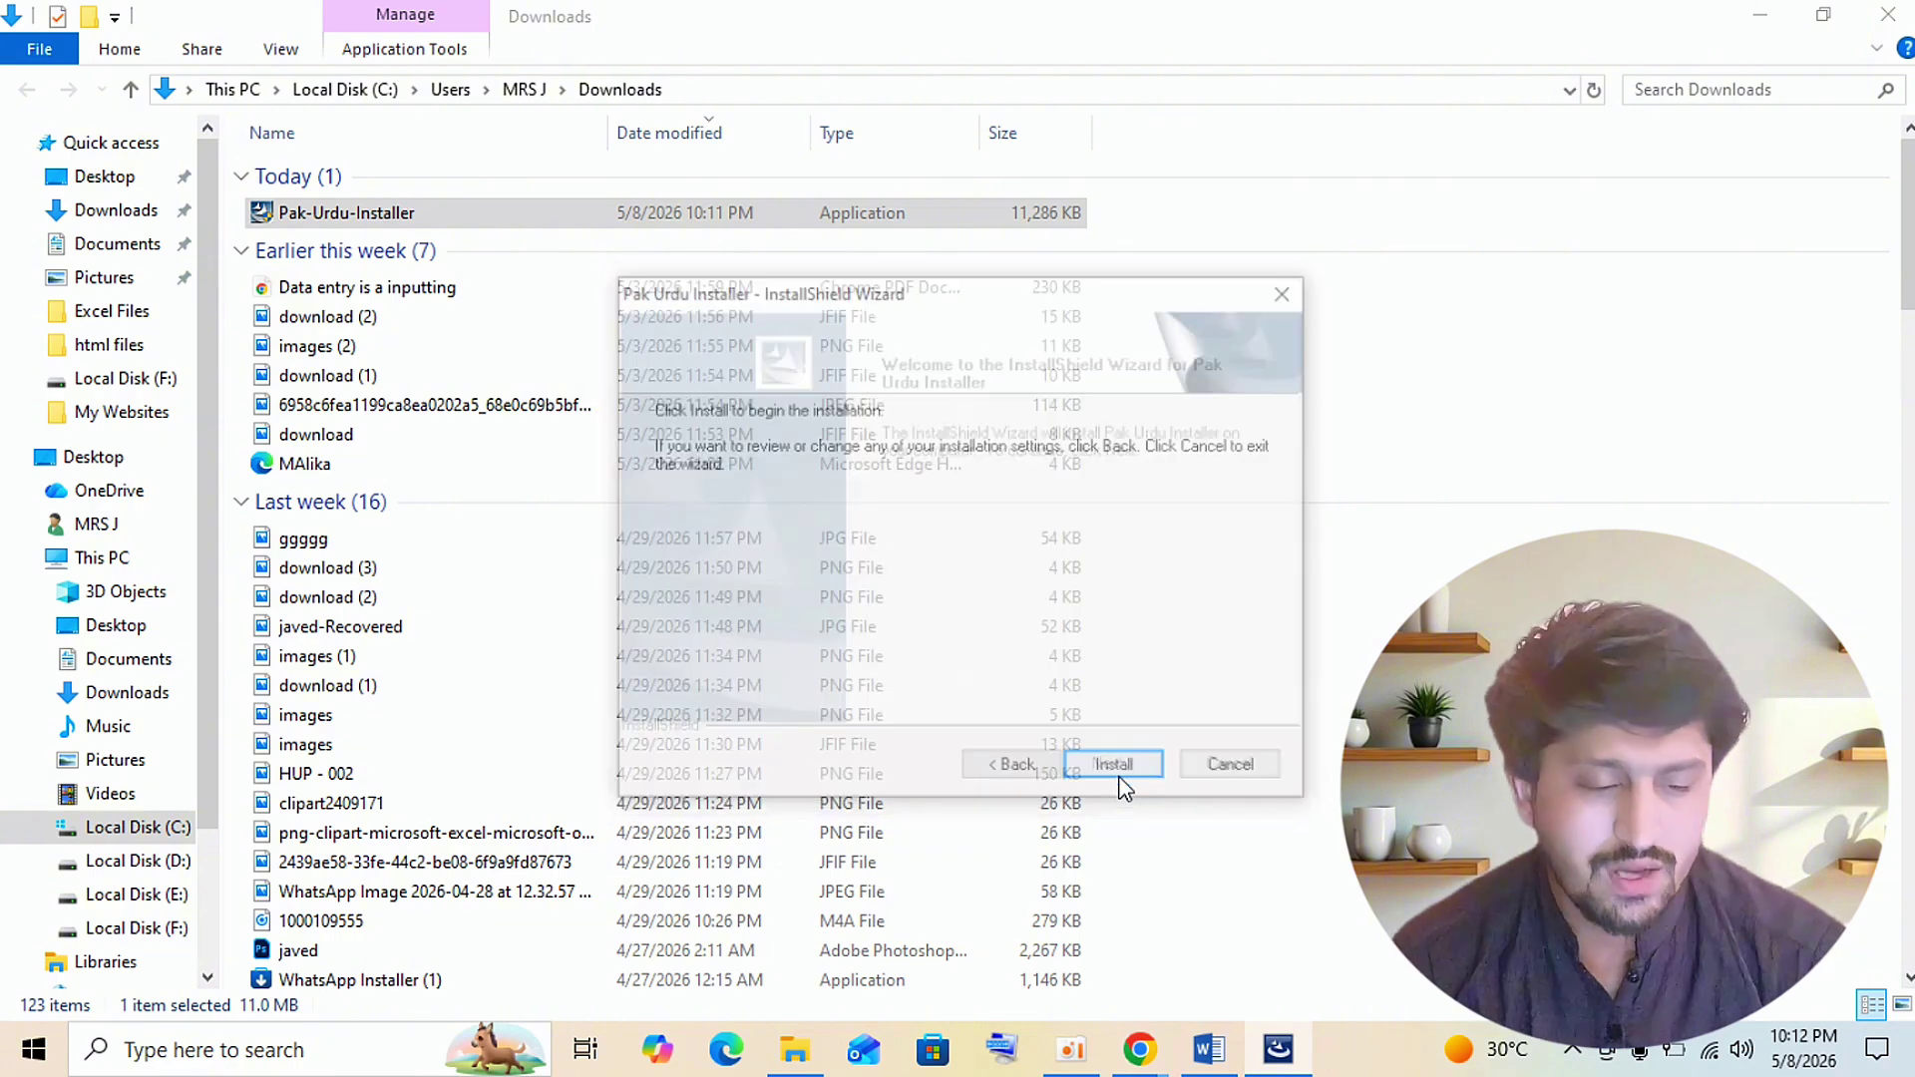
{"action": "left_click", "coordinate": [1122, 782]}
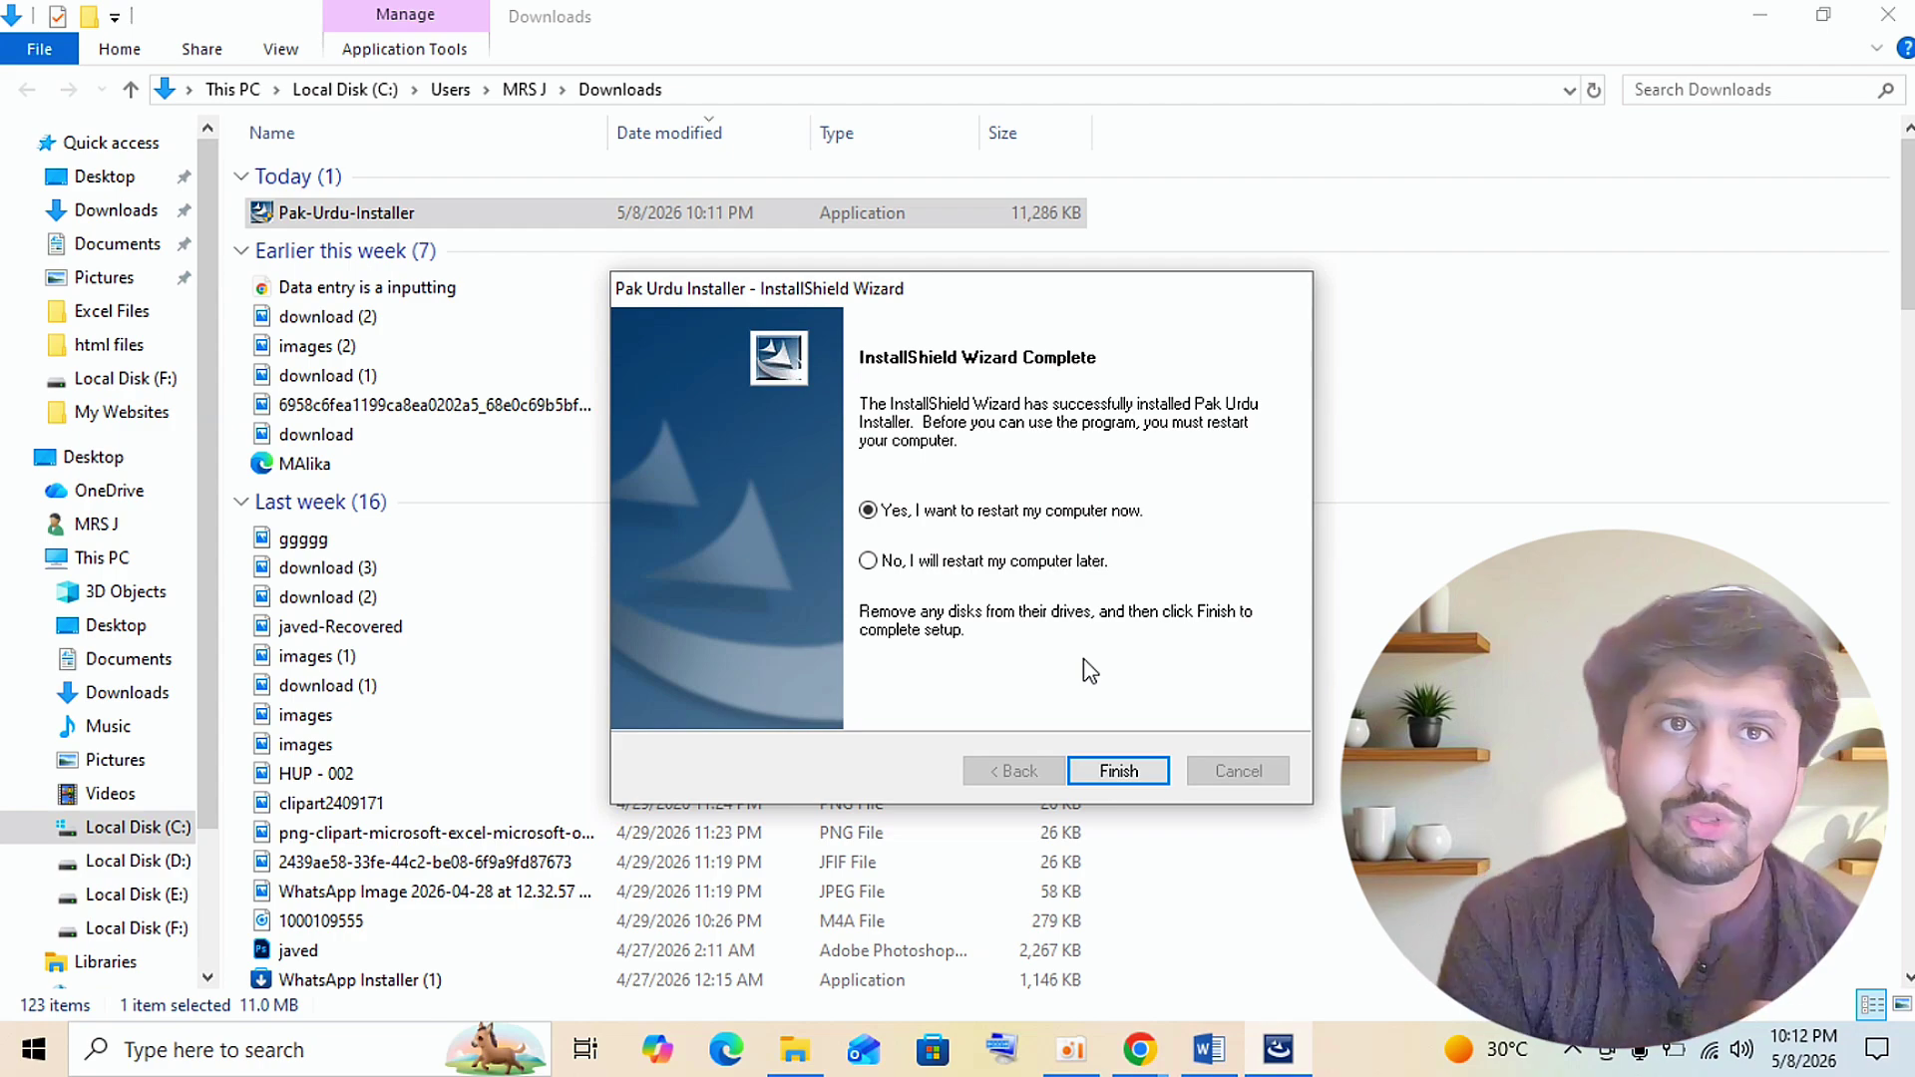
{"action": "left_click", "coordinate": [1123, 775]}
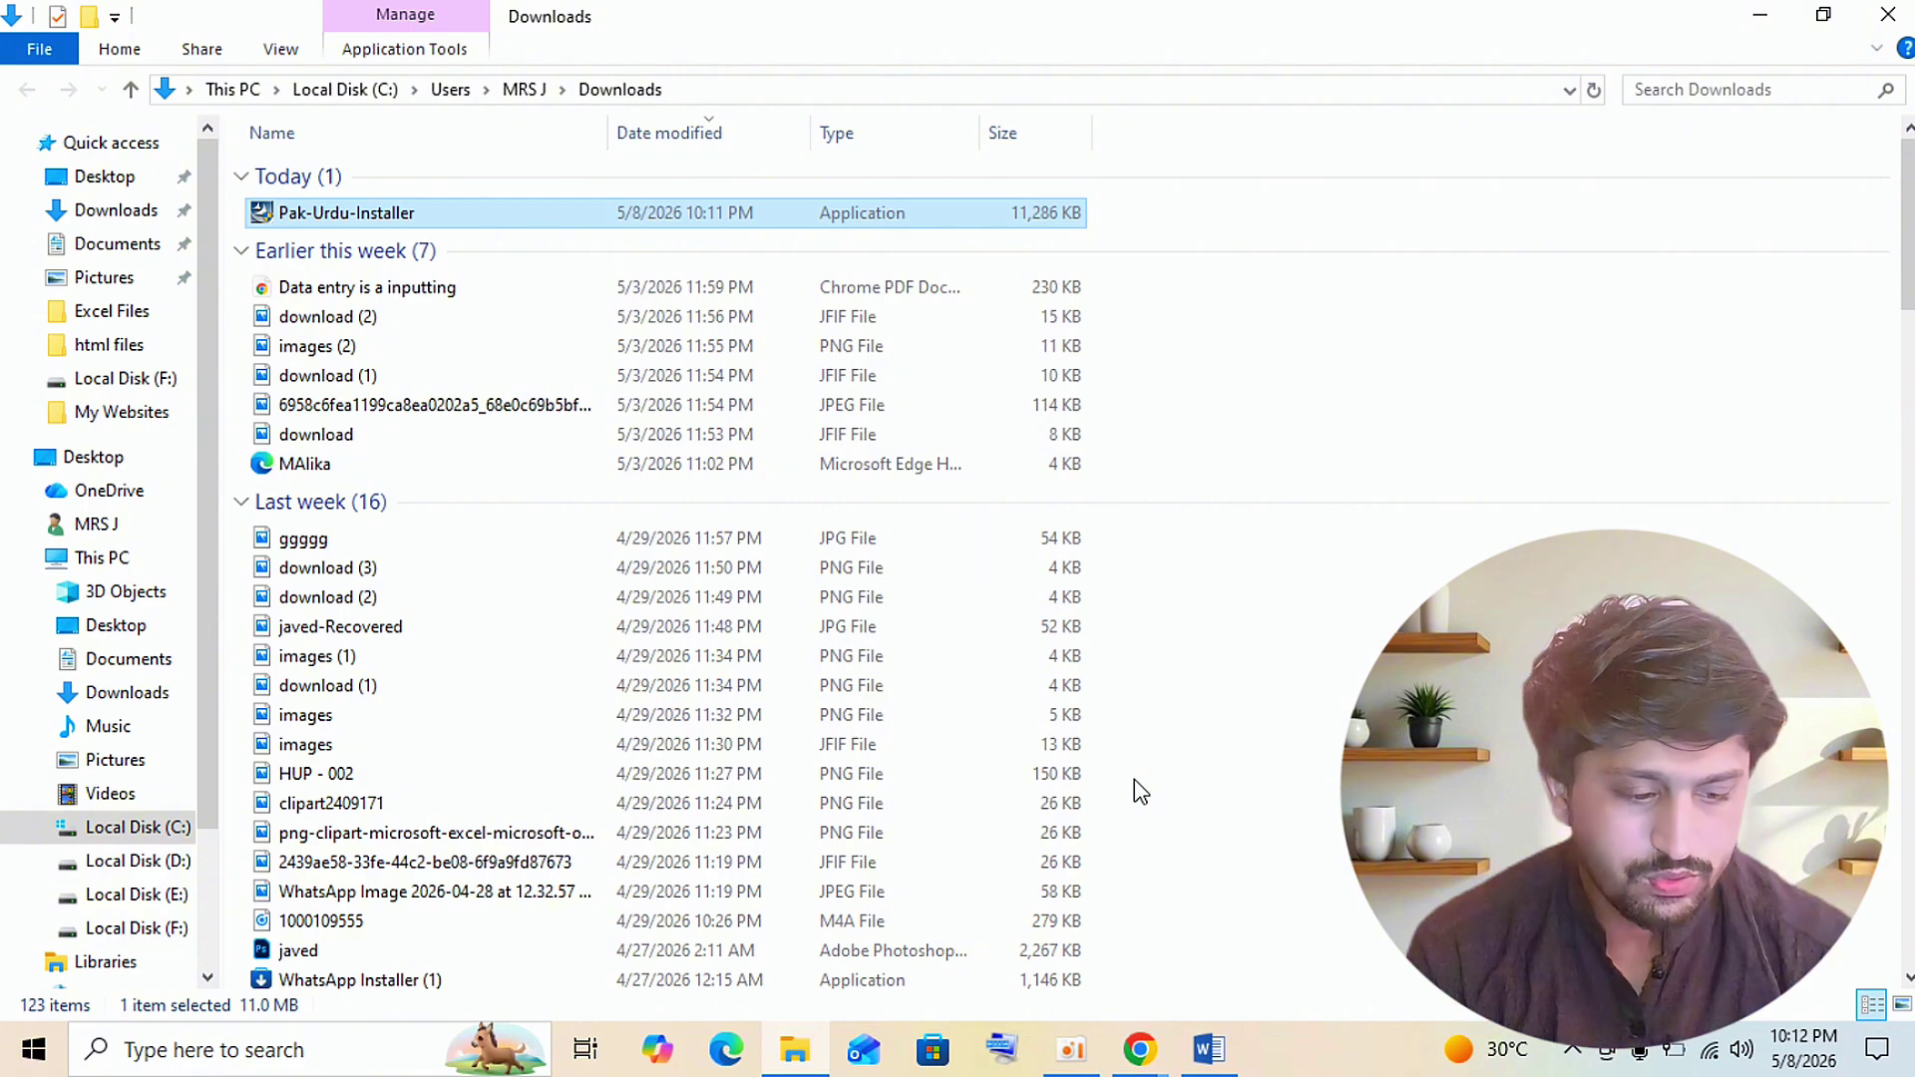